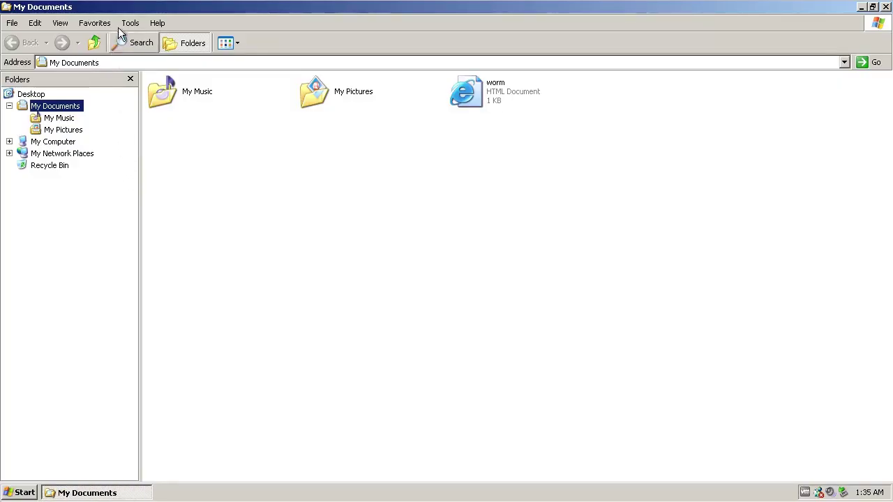
Check the tools commands available for My Documents and try to launch a program through the Run dialog.
{"action": "left_click", "coordinate": [130, 23]}
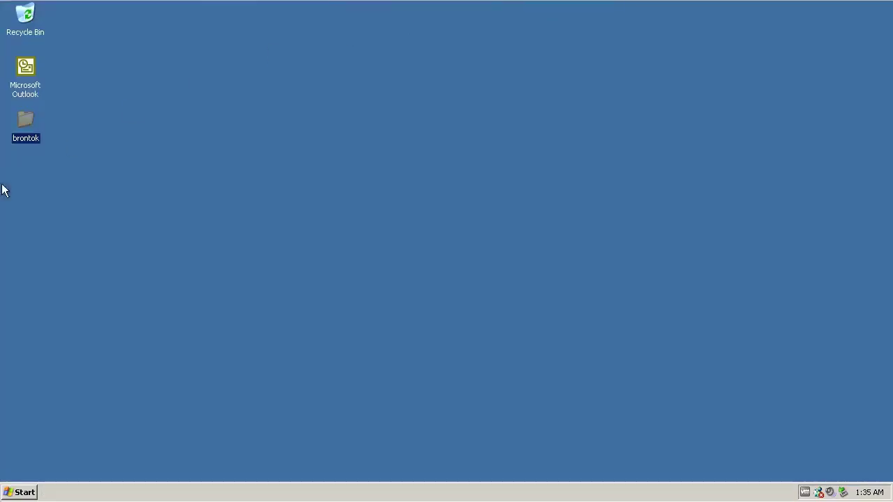
{"action": "left_click", "coordinate": [21, 493]}
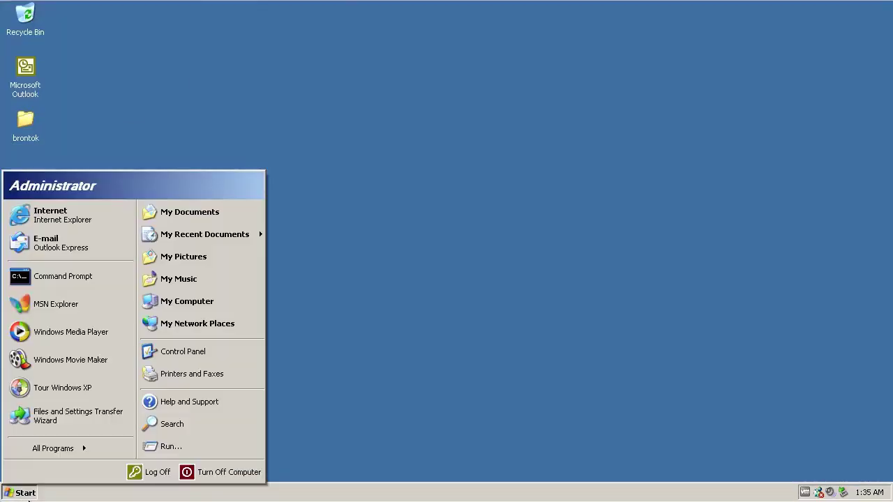
{"action": "left_click", "coordinate": [171, 447]}
{"action": "left_click", "coordinate": [105, 454]}
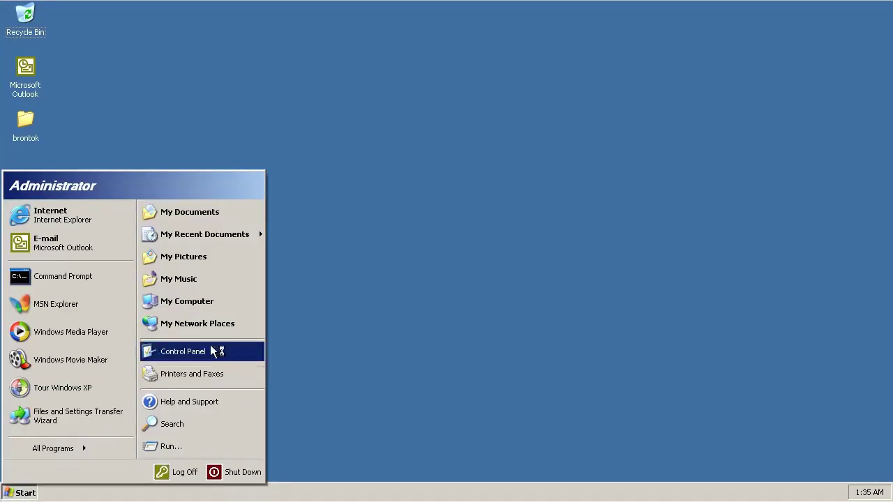
Open My Computer and check which tools commands its window offers.
{"action": "left_click", "coordinate": [198, 300]}
{"action": "left_click", "coordinate": [201, 85]}
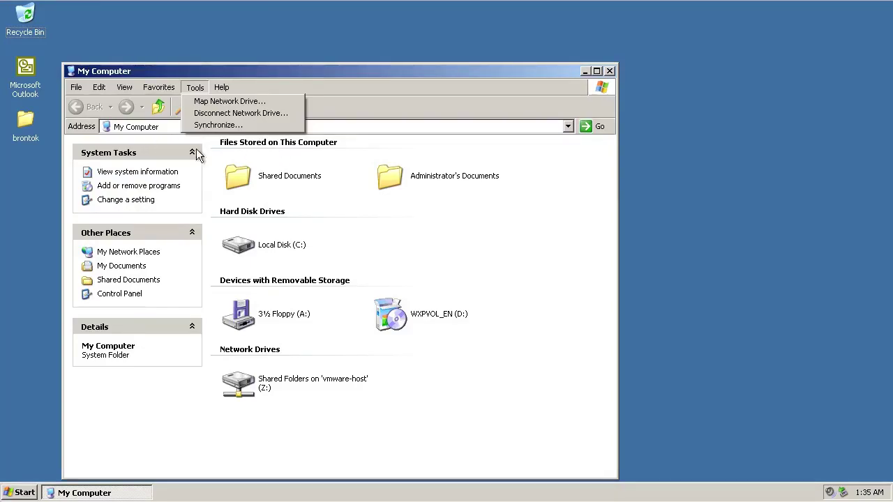
{"action": "left_click", "coordinate": [338, 157]}
Log off the Administrator session and log on with the user name test.
{"action": "key", "text": "super"}
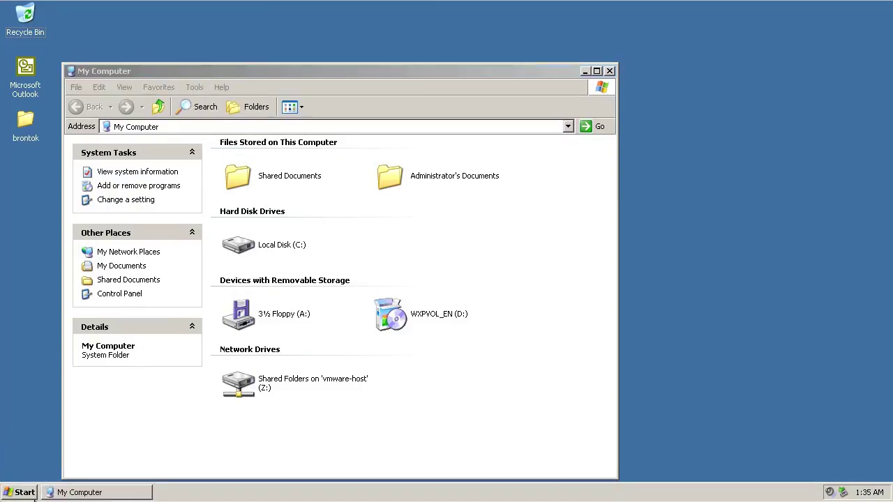
{"action": "left_click", "coordinate": [194, 452]}
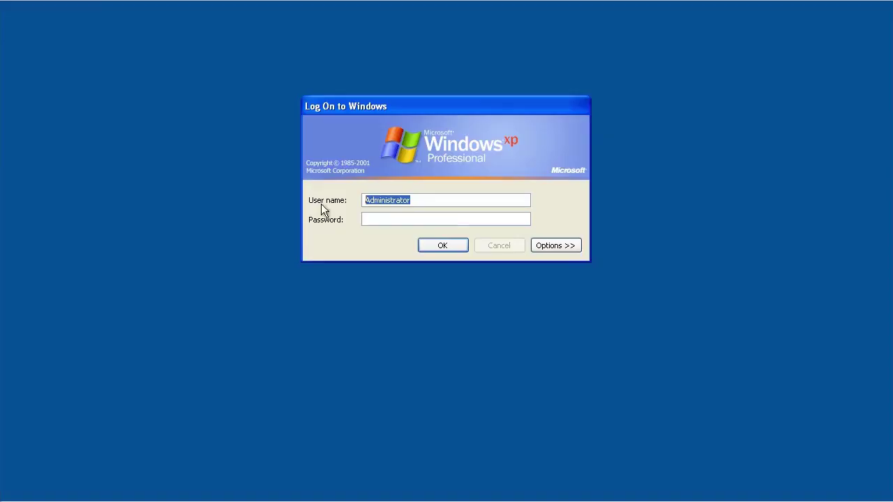
{"action": "type", "text": "tes"}
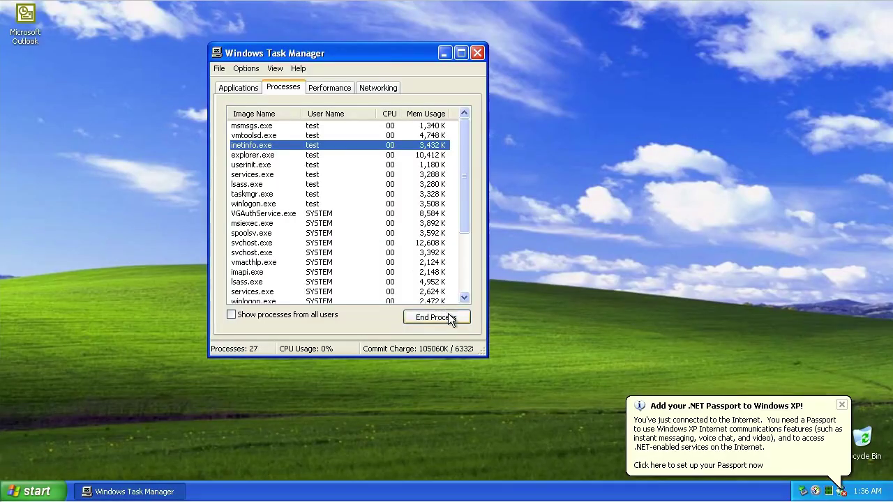
Examine the processes owned by the test user in Task Manager and try to end its lsass.exe process.
{"action": "left_click", "coordinate": [299, 135]}
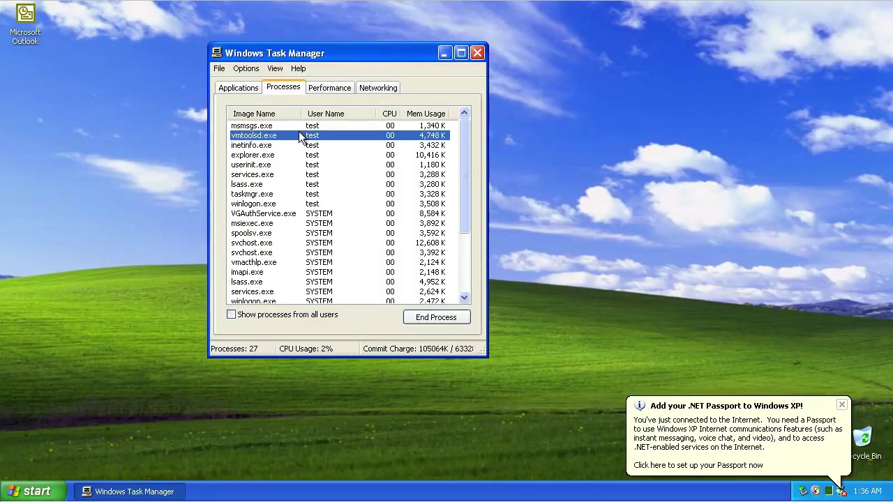
{"action": "left_click", "coordinate": [293, 146]}
{"action": "left_click", "coordinate": [291, 134]}
{"action": "left_click", "coordinate": [276, 164]}
{"action": "left_click", "coordinate": [278, 175]}
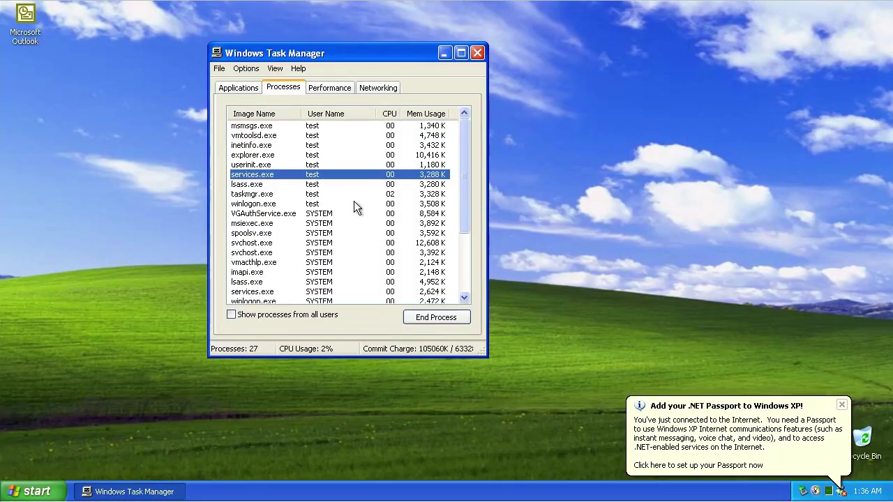
{"action": "left_click", "coordinate": [354, 195]}
{"action": "left_click", "coordinate": [353, 185]}
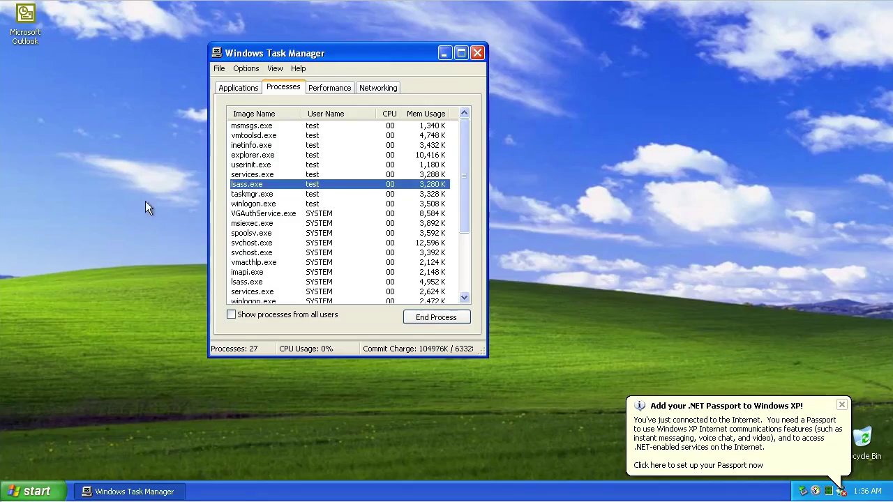
{"action": "left_click", "coordinate": [435, 318]}
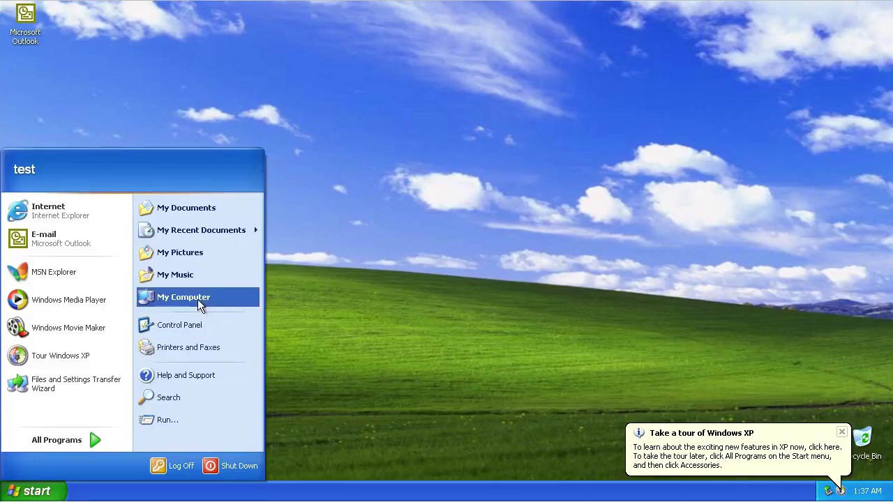
Open the C:\WINDOWS\system32 folder from My Computer, showing the hidden folder contents along the way.
{"action": "left_click", "coordinate": [199, 298]}
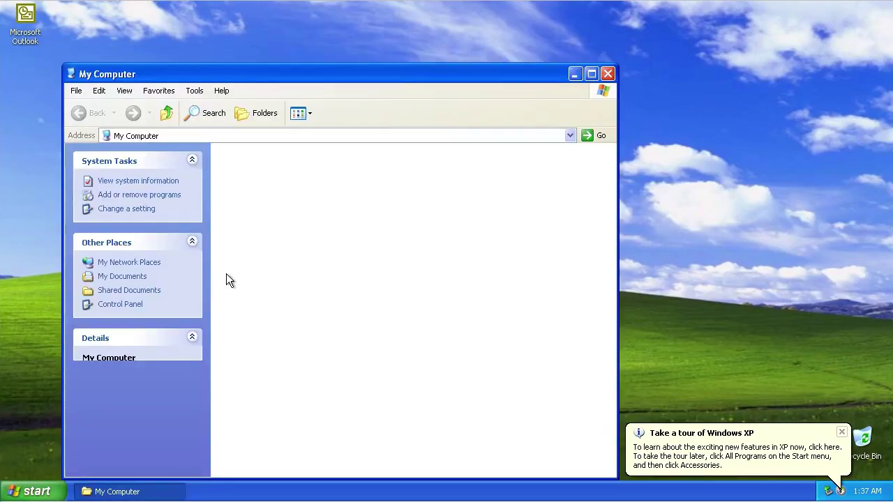
{"action": "double_click", "coordinate": [256, 241]}
{"action": "left_click", "coordinate": [259, 246]}
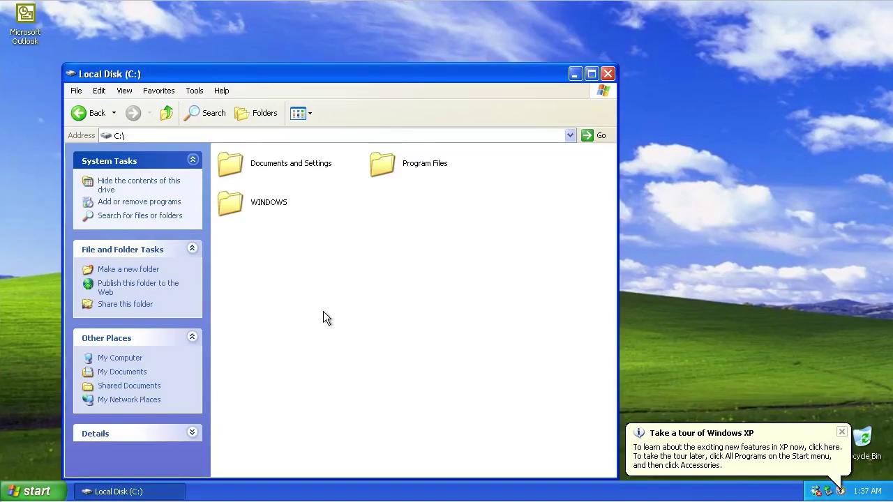
{"action": "double_click", "coordinate": [260, 208]}
{"action": "left_click", "coordinate": [302, 246]}
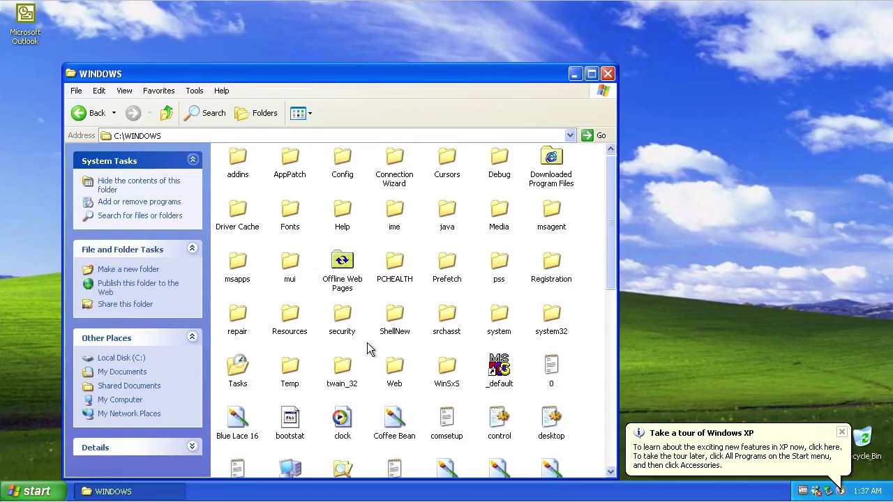
{"action": "left_click_drag", "start_coordinate": [609, 257], "coordinate": [544, 244]}
{"action": "double_click", "coordinate": [550, 326]}
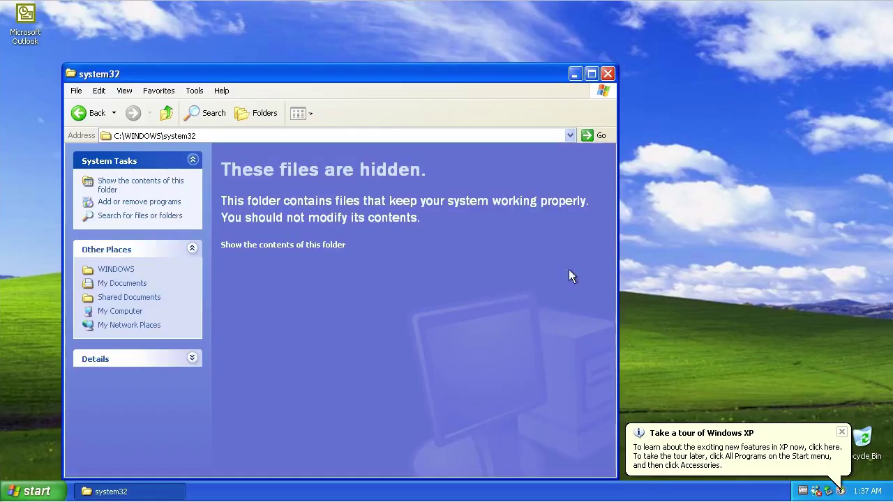
{"action": "left_click", "coordinate": [278, 246]}
Copy the cmd program from the system32 folder to the desktop.
{"action": "scroll", "coordinate": [582, 406], "scroll_direction": "down", "scroll_amount": 15}
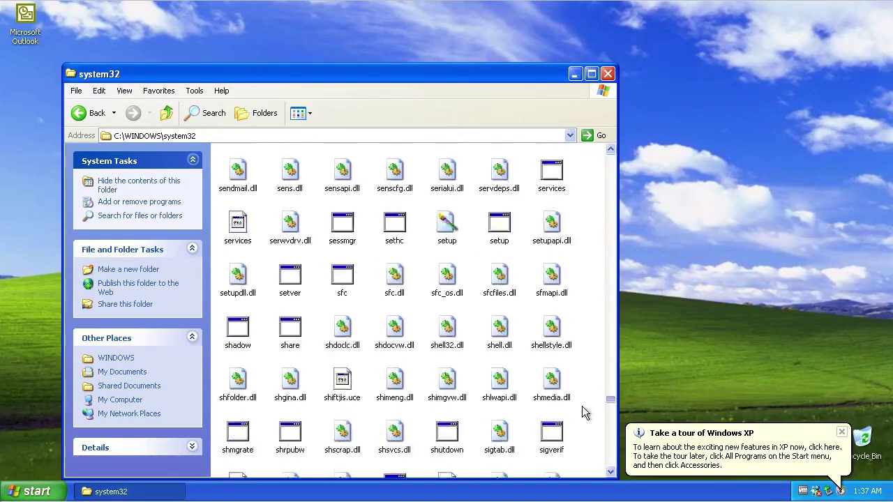
{"action": "scroll", "coordinate": [601, 427], "scroll_direction": "up", "scroll_amount": 12}
{"action": "double_click", "coordinate": [552, 213]}
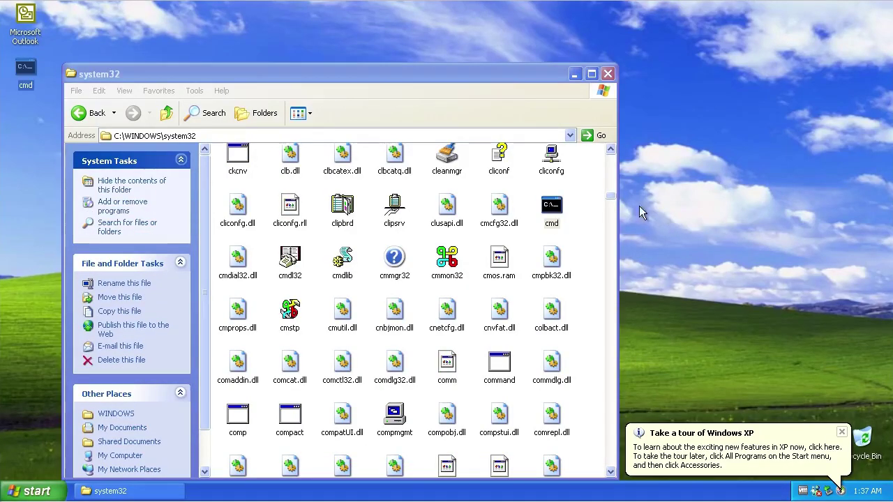
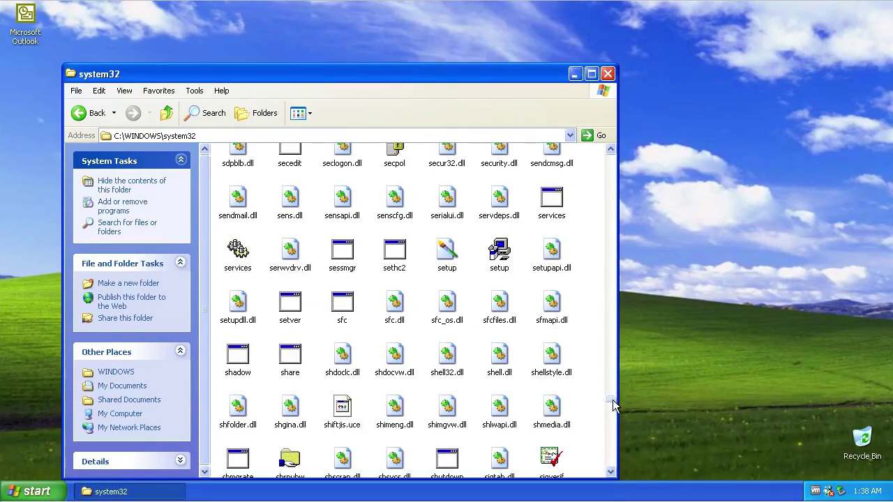
{"action": "left_click_drag", "start_coordinate": [611, 399], "coordinate": [618, 468]}
Switch the Control Panel to Classic View and open User Accounts.
{"action": "left_click", "coordinate": [34, 491]}
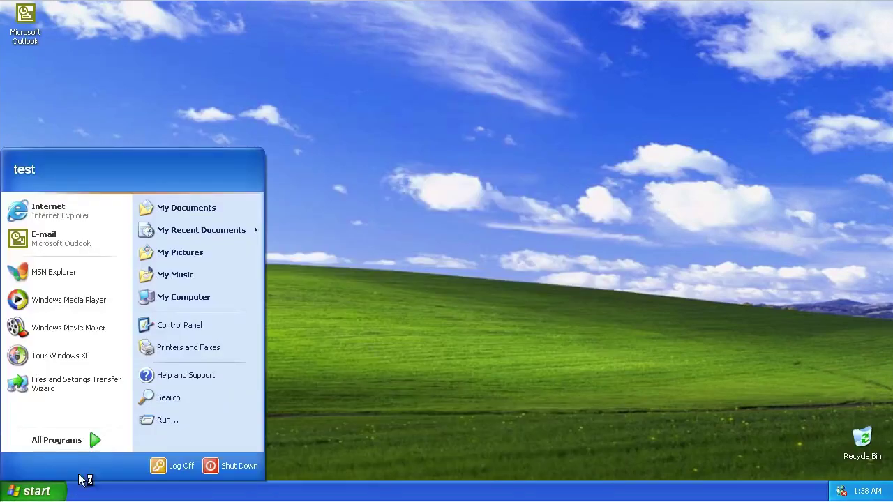
{"action": "left_click", "coordinate": [167, 321]}
{"action": "left_click", "coordinate": [132, 185]}
{"action": "double_click", "coordinate": [303, 327]}
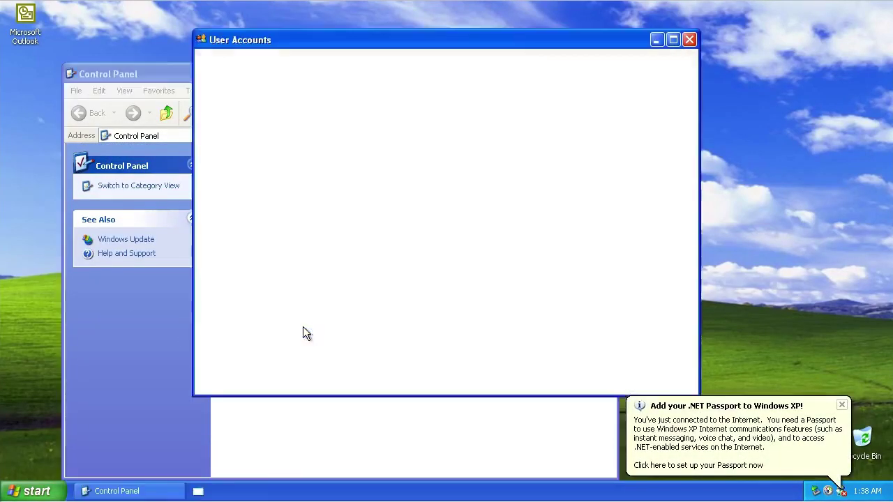
Create a computer administrator account named test2 and open it for changes.
{"action": "left_click", "coordinate": [407, 185]}
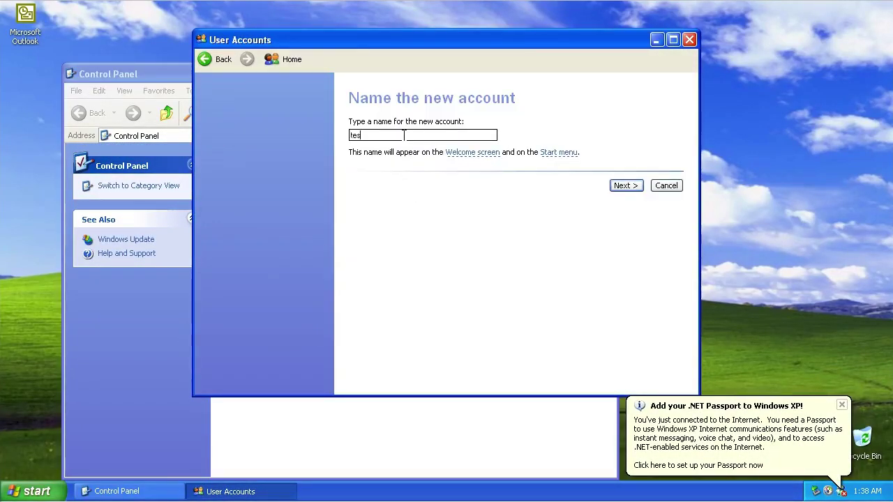
{"action": "left_click", "coordinate": [622, 186]}
{"action": "left_click", "coordinate": [605, 284]}
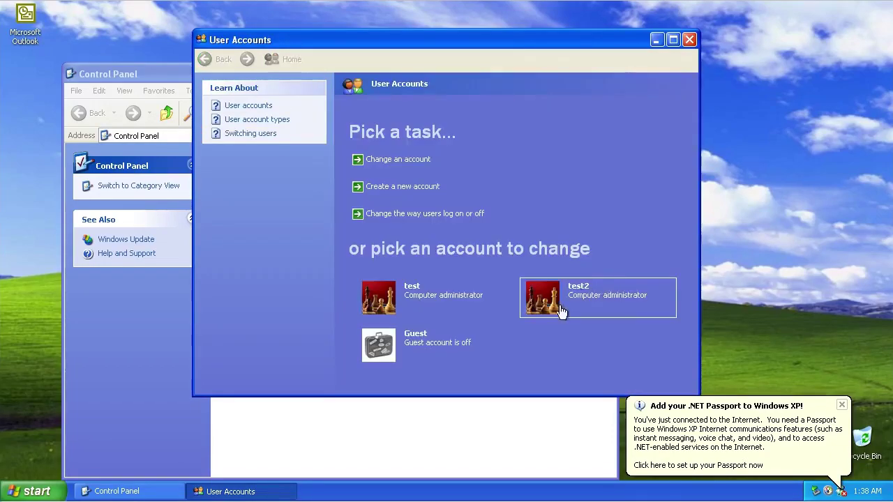
{"action": "left_click", "coordinate": [578, 300]}
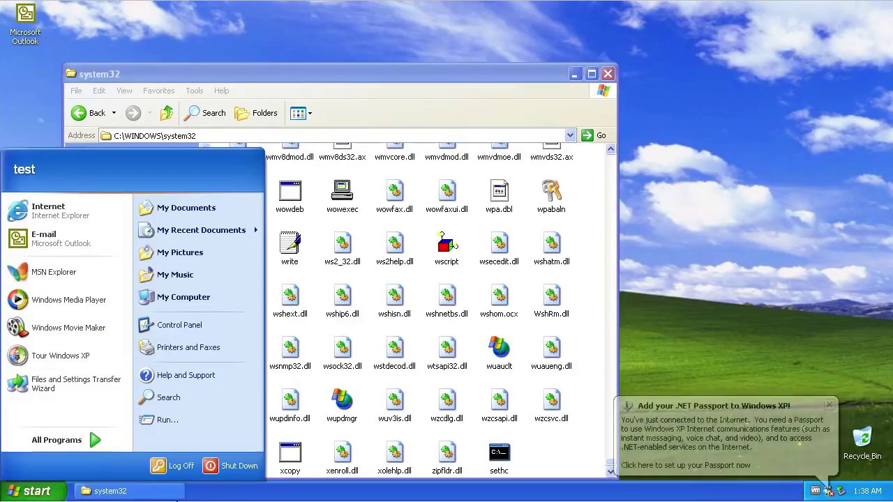
Log off the test user's session.
{"action": "left_click", "coordinate": [177, 465]}
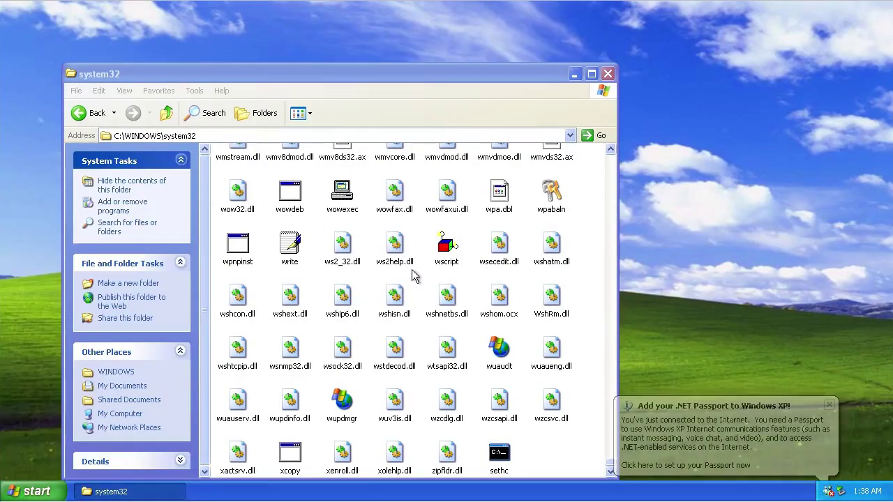
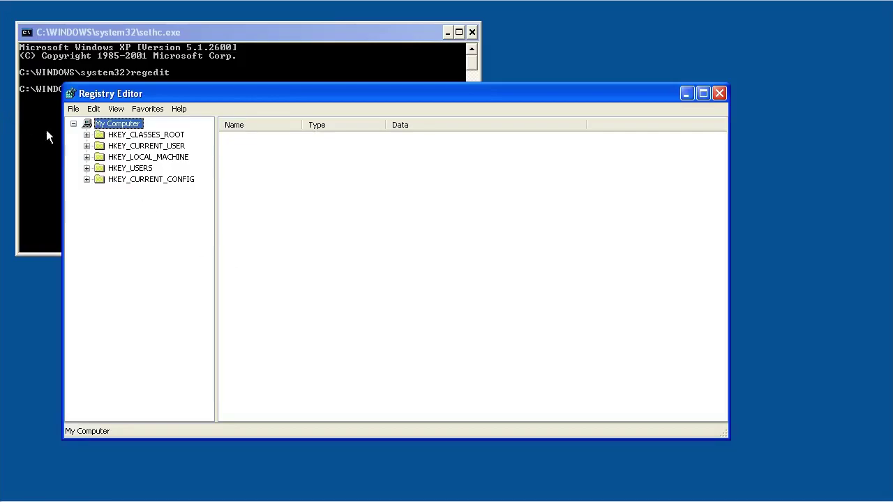
Open the HKEY_LOCAL_MACHINE\SOFTWARE\Microsoft\Windows NT\CurrentVersion\Winlogon key in Registry Editor.
{"action": "left_click", "coordinate": [93, 157]}
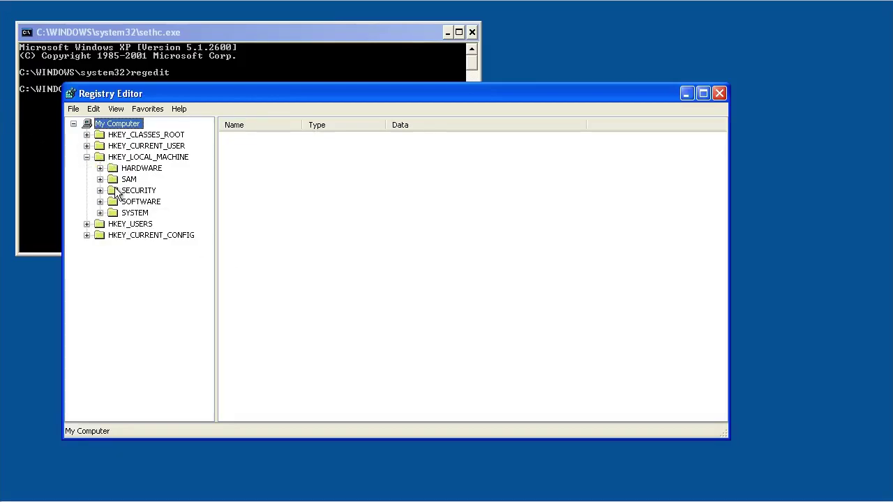
{"action": "double_click", "coordinate": [124, 202]}
{"action": "double_click", "coordinate": [150, 257]}
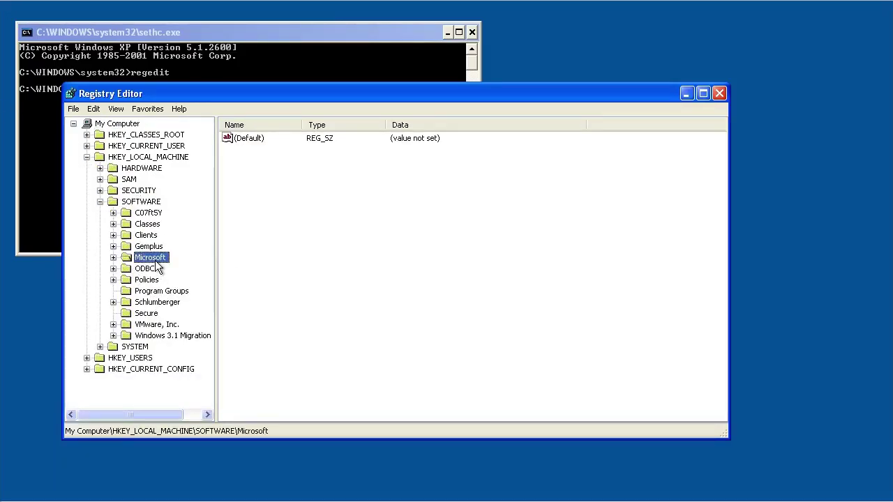
{"action": "scroll", "coordinate": [154, 264], "scroll_direction": "down", "scroll_amount": 20}
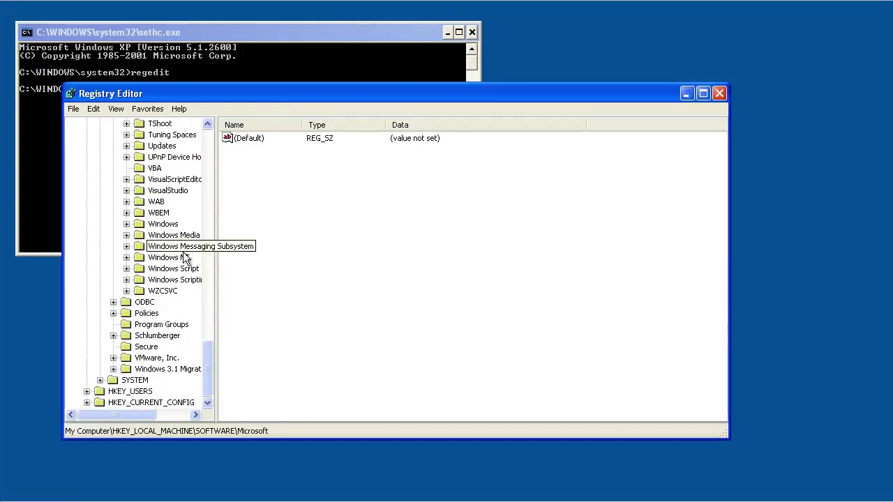
{"action": "double_click", "coordinate": [168, 258]}
{"action": "double_click", "coordinate": [184, 267]}
{"action": "scroll", "coordinate": [183, 276], "scroll_direction": "down", "scroll_amount": 3}
{"action": "scroll", "coordinate": [183, 275], "scroll_direction": "down", "scroll_amount": 10}
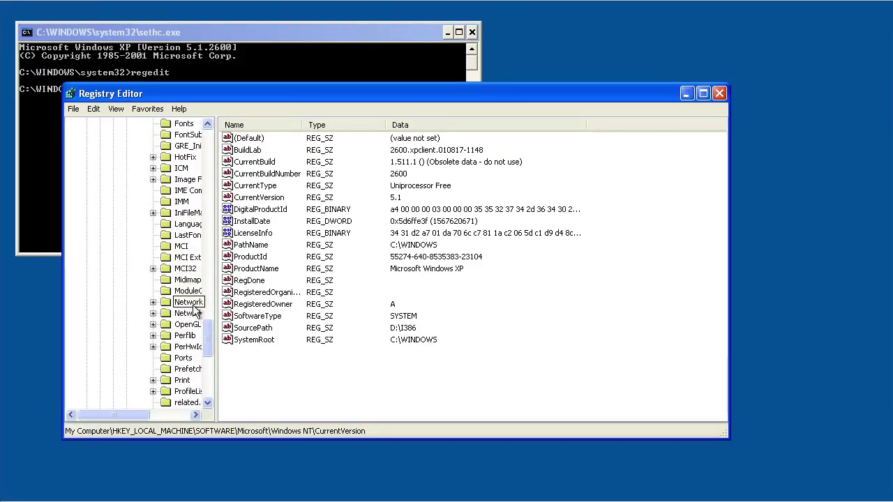
{"action": "left_click", "coordinate": [188, 302]}
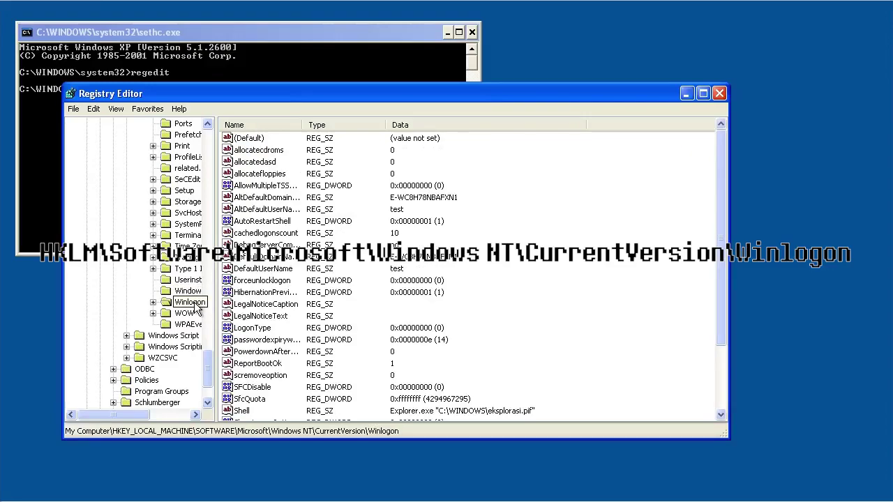
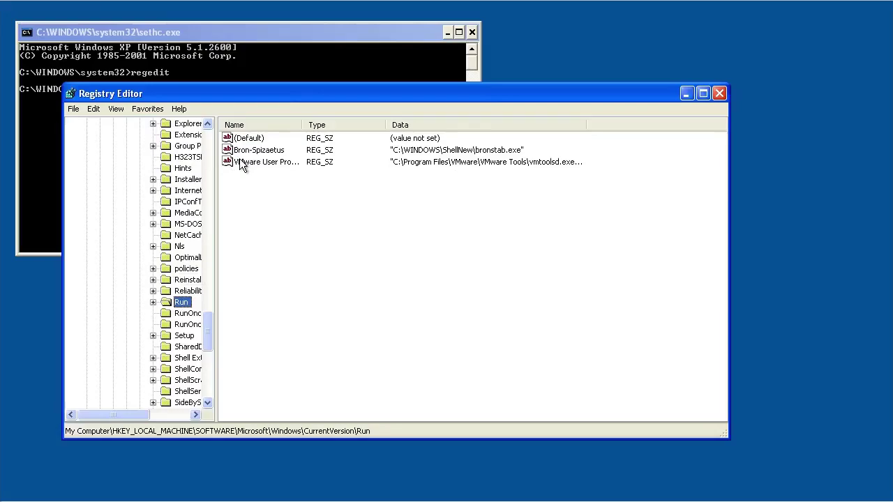
Delete the Bron-Spizaetus value from the HKEY_LOCAL_MACHINE\SOFTWARE\Microsoft\Windows\CurrentVersion\Run key.
{"action": "right_click", "coordinate": [242, 151]}
{"action": "left_click", "coordinate": [265, 191]}
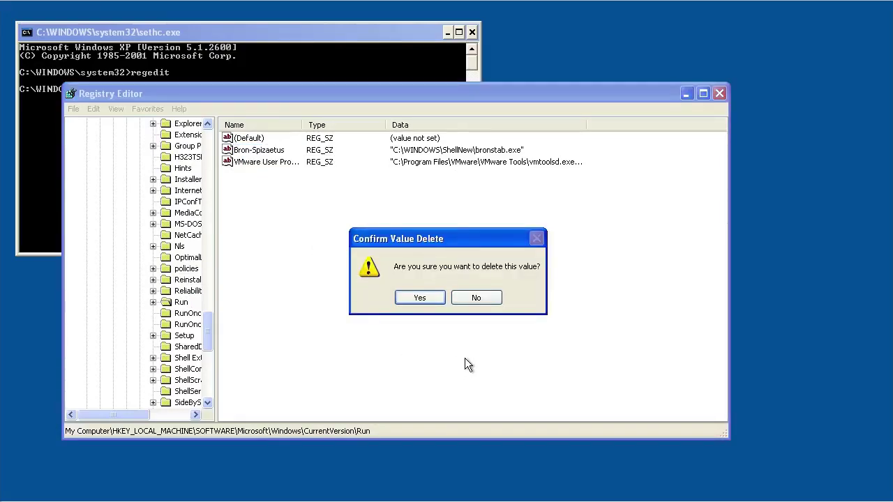
{"action": "left_click", "coordinate": [422, 298]}
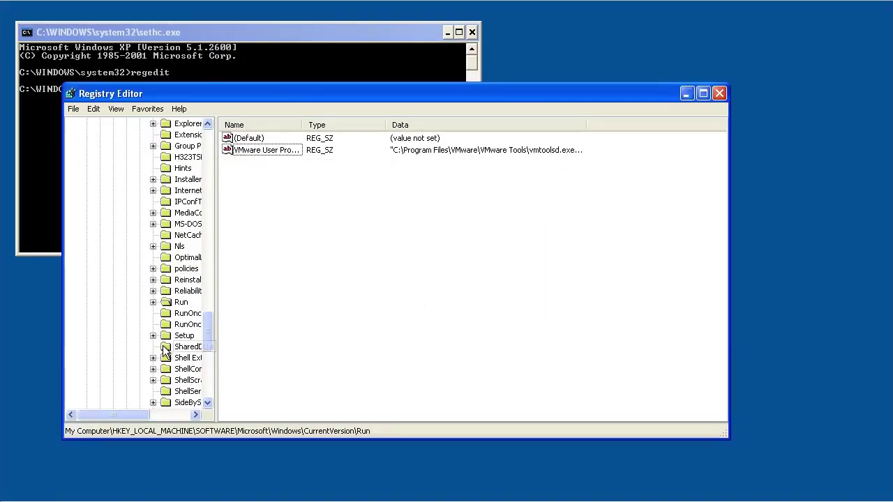
Examine the Setup, RunOnce and Run keys under Windows\CurrentVersion for further startup entries.
{"action": "left_click", "coordinate": [184, 336]}
{"action": "left_click", "coordinate": [187, 313]}
{"action": "left_click", "coordinate": [180, 302]}
{"action": "left_click", "coordinate": [184, 336]}
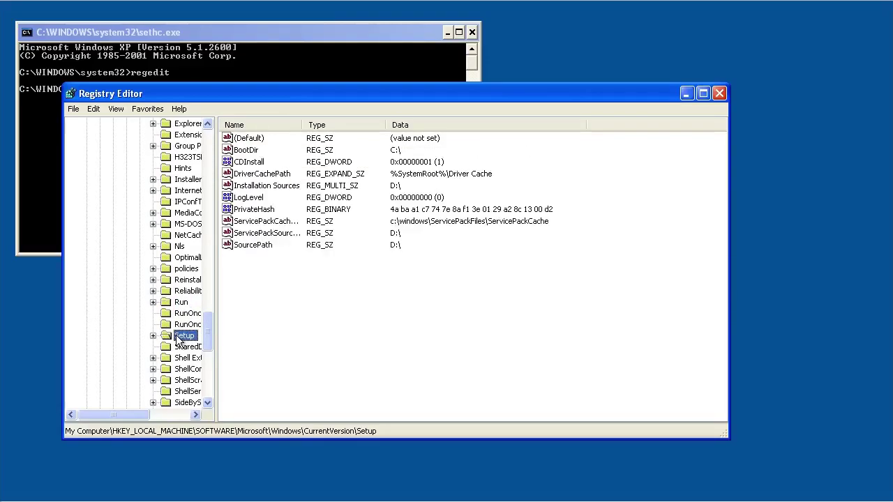
{"action": "left_click", "coordinate": [409, 293]}
{"action": "left_click", "coordinate": [181, 302]}
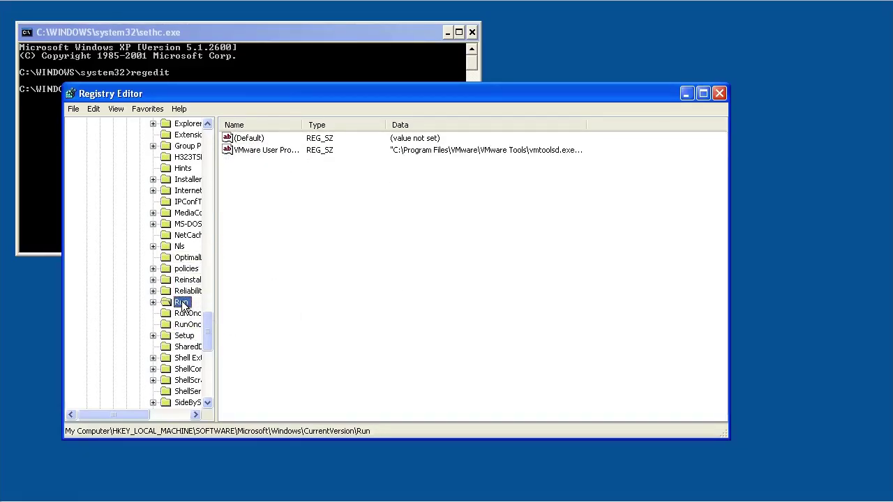
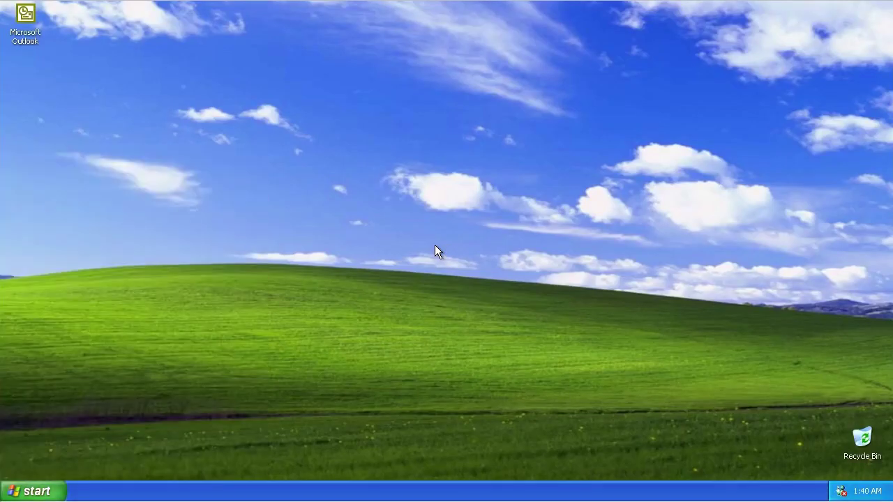
Sort the running processes in Task Manager by user name and examine them for signs of the worm.
{"action": "left_click", "coordinate": [83, 54]}
{"action": "left_click_drag", "start_coordinate": [113, 24], "coordinate": [425, 72]}
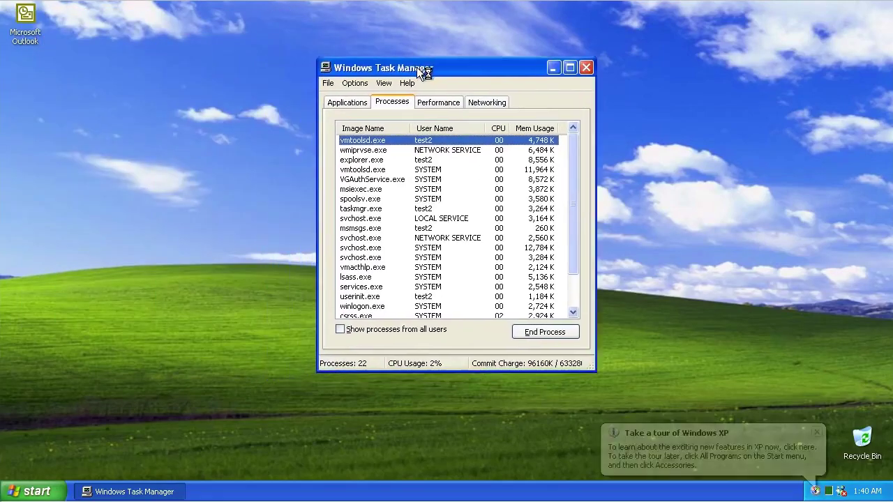
{"action": "left_click", "coordinate": [436, 128]}
{"action": "left_click", "coordinate": [435, 128]}
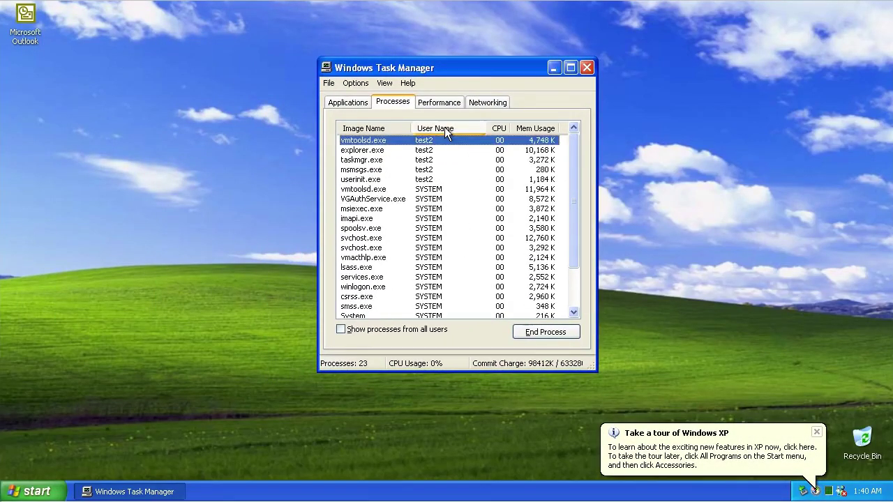
{"action": "left_click", "coordinate": [427, 160]}
{"action": "left_click", "coordinate": [429, 171]}
{"action": "left_click", "coordinate": [430, 179]}
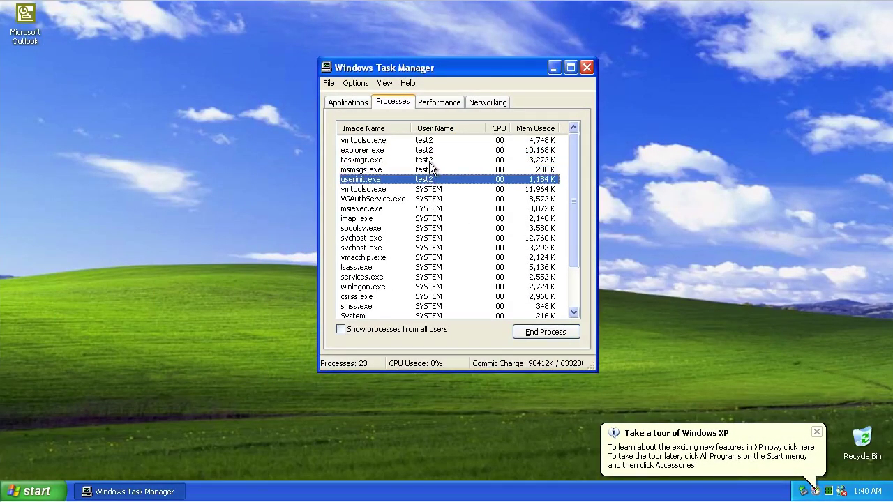
{"action": "left_click", "coordinate": [408, 190]}
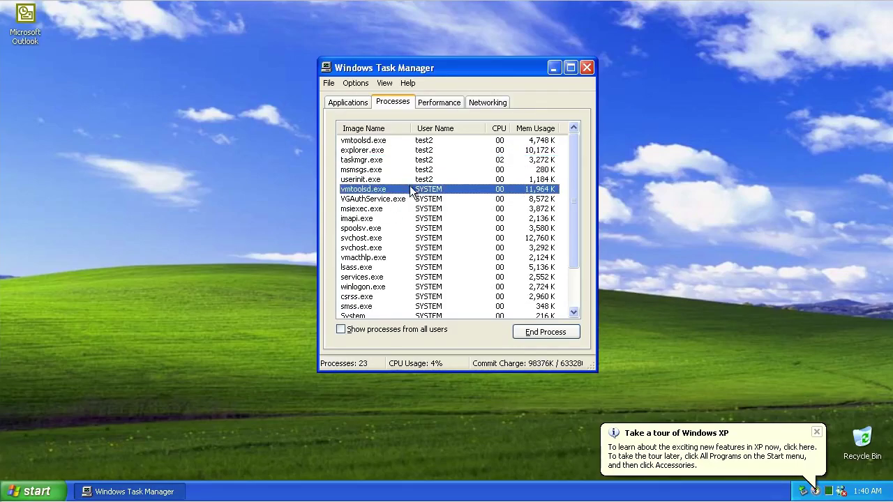
Launch a command prompt with cmd and move the Task Manager window clear of it.
{"action": "left_click", "coordinate": [28, 492]}
{"action": "left_click", "coordinate": [187, 429]}
{"action": "type", "text": "cmd"}
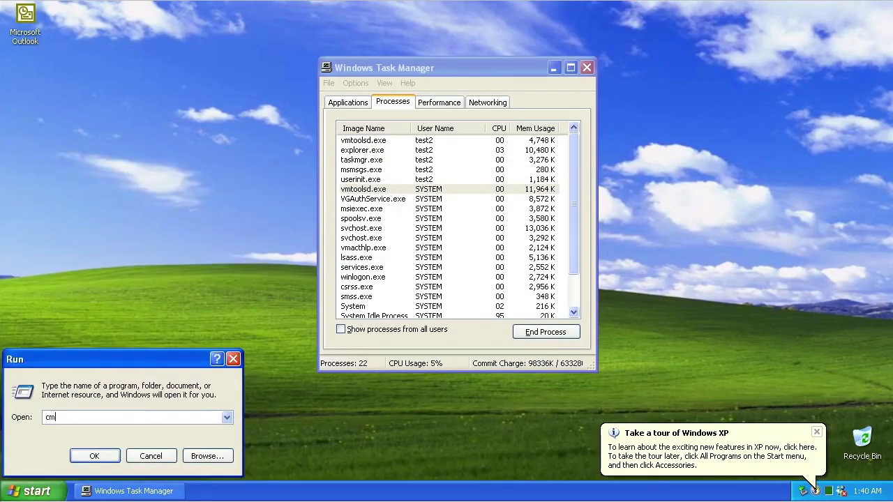
{"action": "key", "text": "Return"}
{"action": "left_click", "coordinate": [451, 78]}
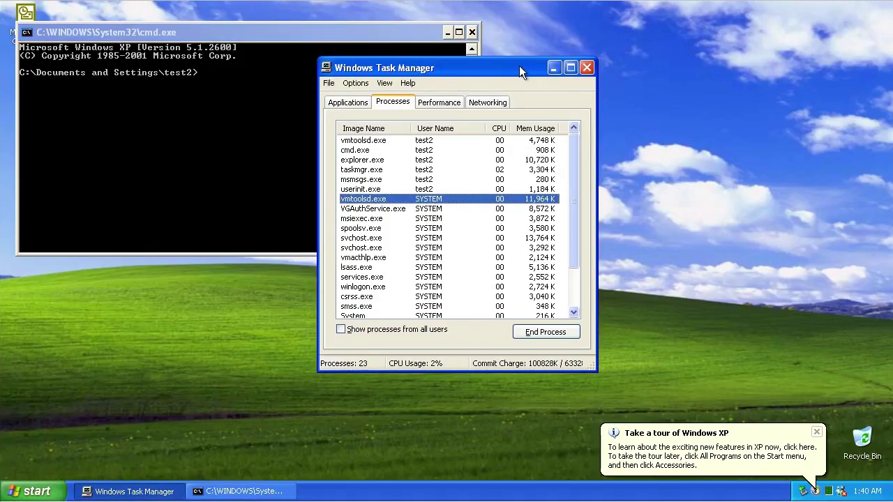
{"action": "left_click_drag", "start_coordinate": [519, 66], "coordinate": [804, 36]}
{"action": "left_click", "coordinate": [571, 210]}
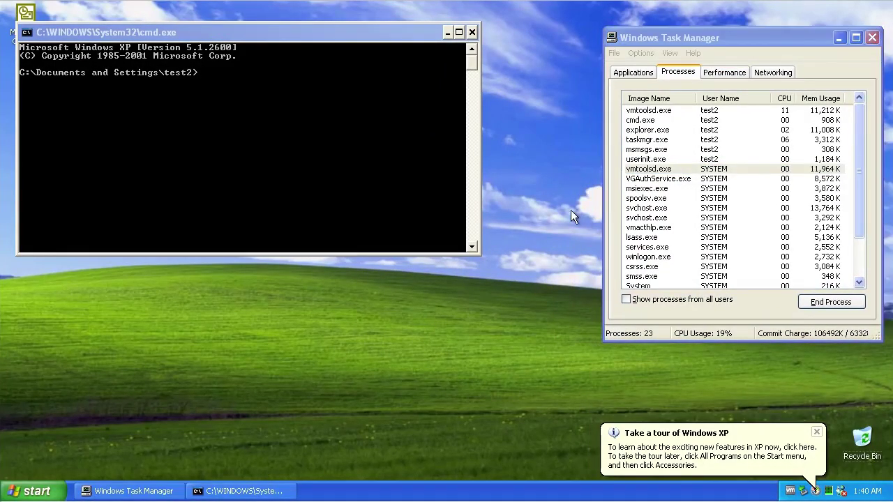
Launch regedit and notepad to test that the worm no longer blocks them.
{"action": "key", "text": "super+r"}
{"action": "type", "text": "regedit"}
{"action": "key", "text": "Return"}
{"action": "key", "text": "super+r"}
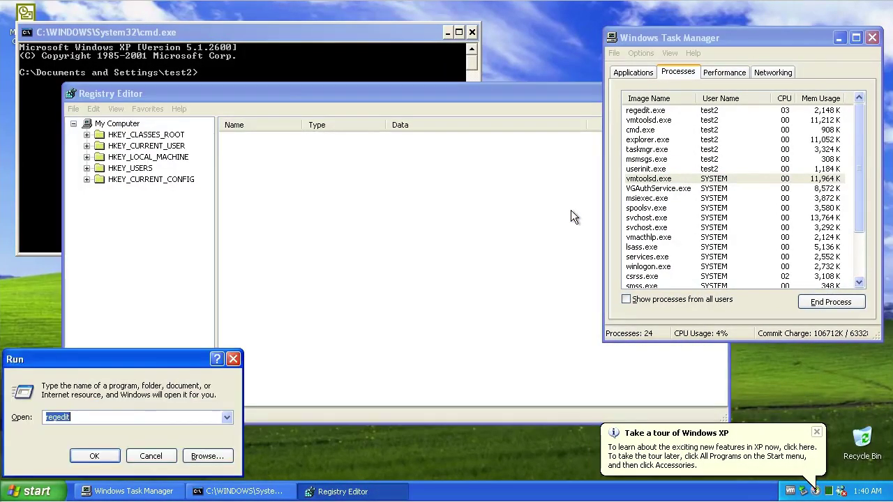
{"action": "type", "text": "notepad"}
{"action": "key", "text": "Return"}
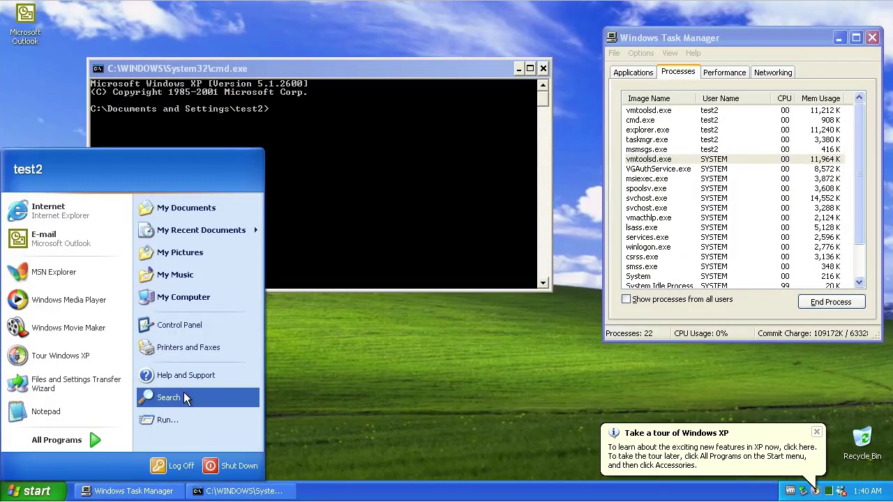
Search all files and folders on the local hard drive for *.pif, cancelling the Microsoft Office 2000 Premium setup.
{"action": "left_click", "coordinate": [186, 395]}
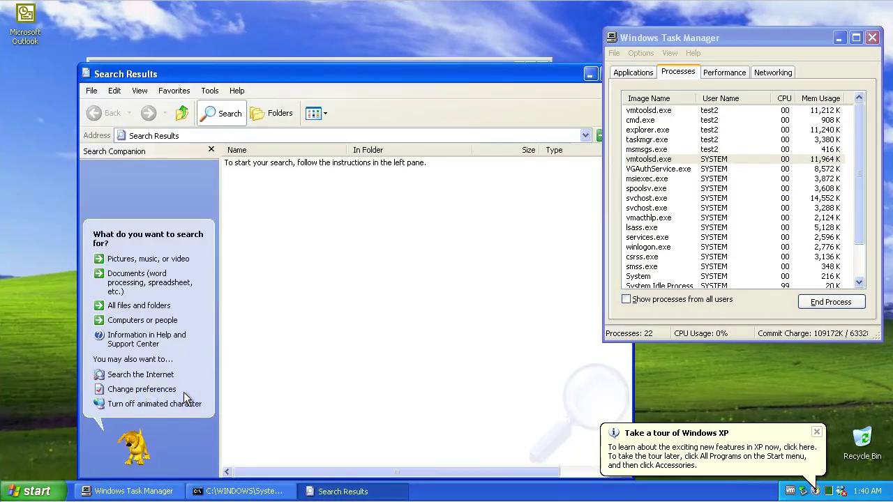
{"action": "left_click", "coordinate": [149, 312]}
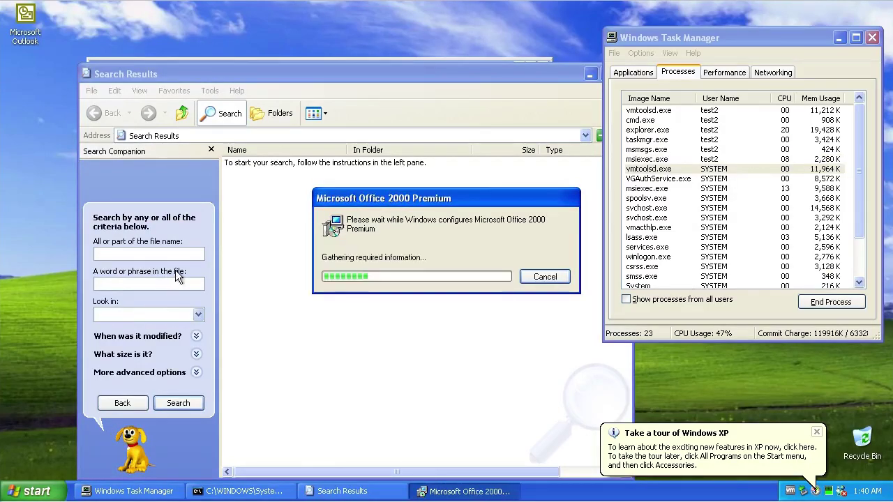
{"action": "left_click", "coordinate": [540, 277]}
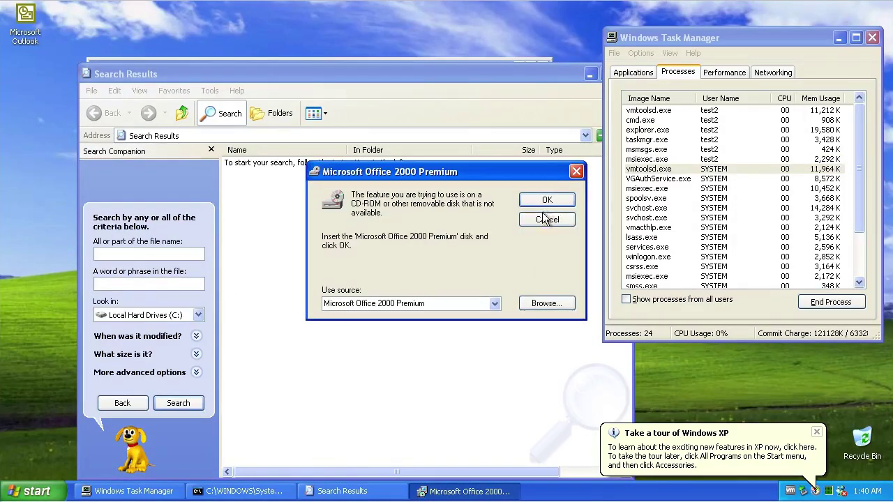
{"action": "left_click", "coordinate": [547, 217]}
{"action": "type", "text": "8.pif"}
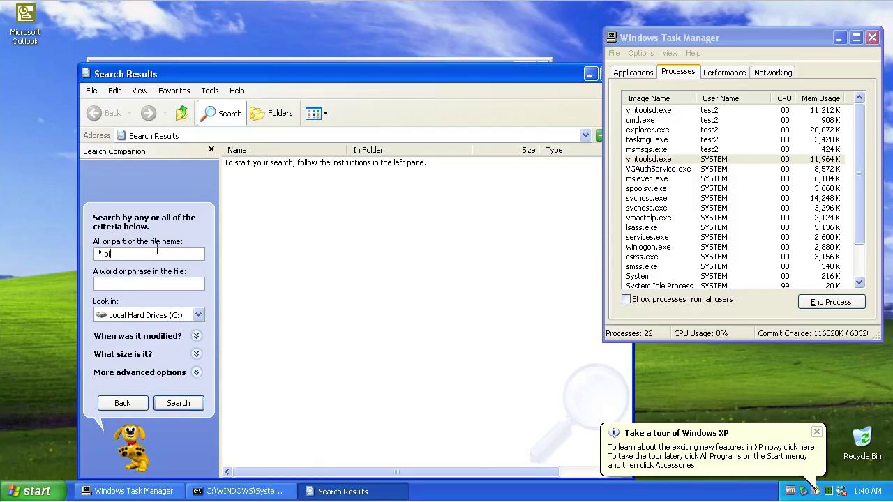
{"action": "key", "text": "Return"}
Close Task Manager and delete the two Empty shortcut files from the search results.
{"action": "left_click", "coordinate": [872, 37]}
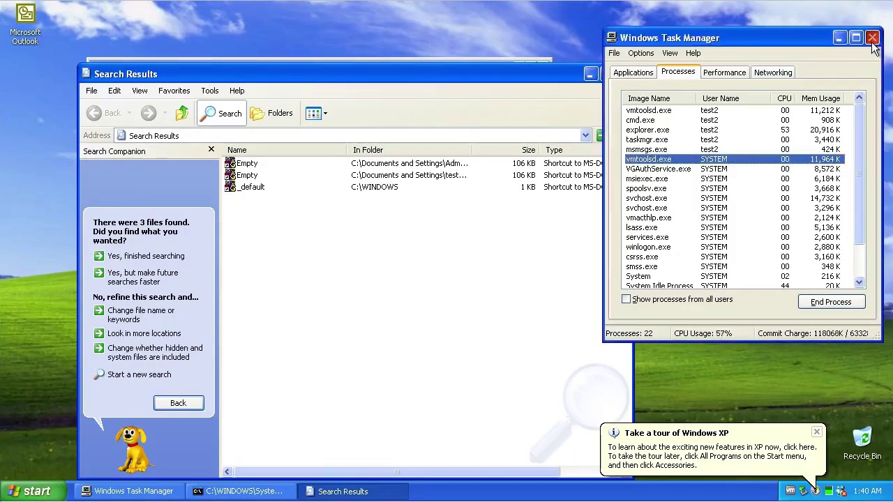
{"action": "left_click_drag", "start_coordinate": [264, 154], "coordinate": [232, 171]}
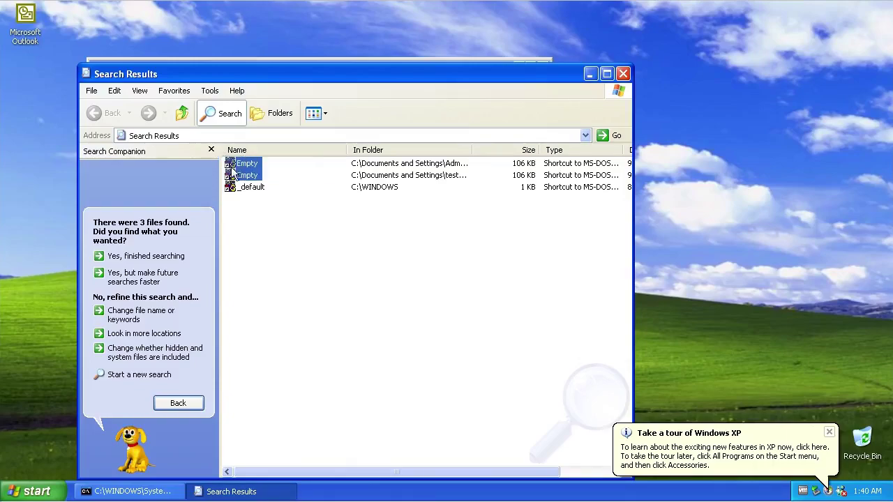
{"action": "right_click", "coordinate": [242, 174]}
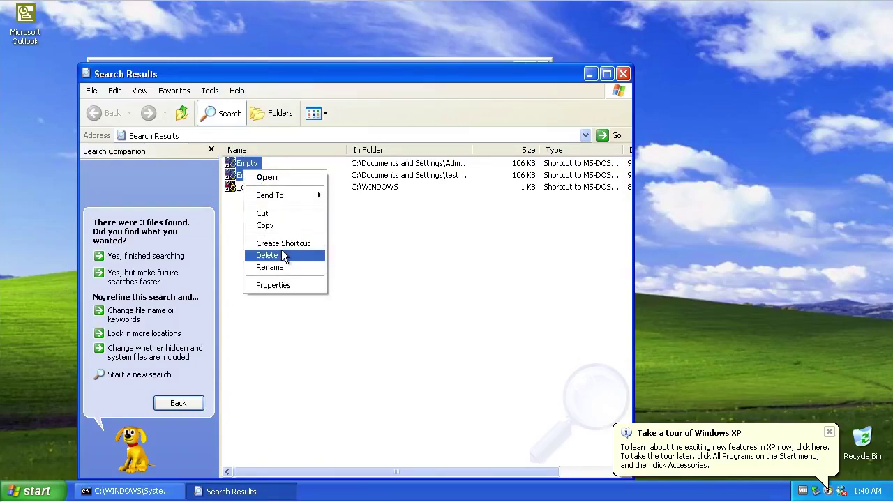
{"action": "left_click", "coordinate": [282, 256]}
{"action": "left_click", "coordinate": [477, 272]}
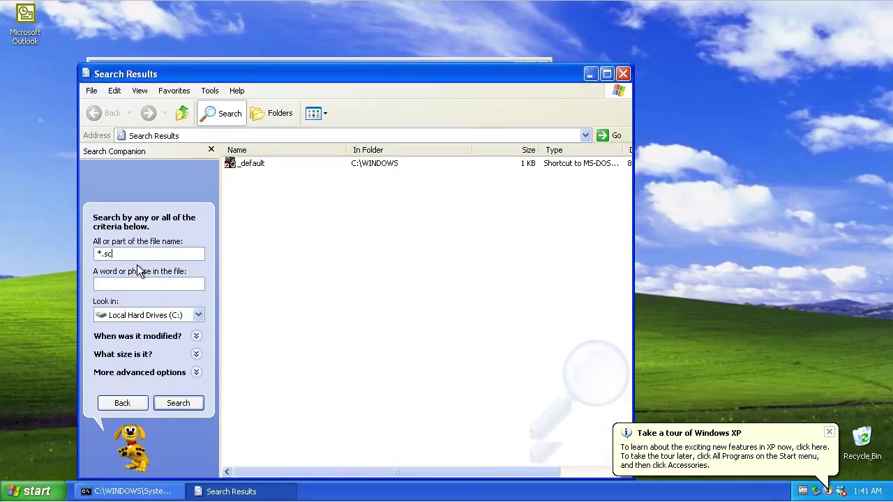
Search the local hard drive for *.scr and delete the Administrator's Setting and test's Setting screen savers.
{"action": "type", "text": "r"}
{"action": "key", "text": "Return"}
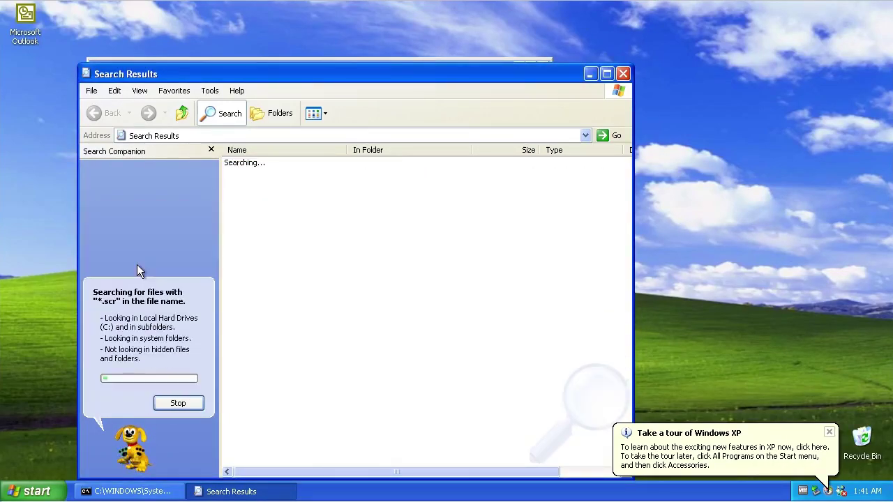
{"action": "right_click", "coordinate": [305, 165]}
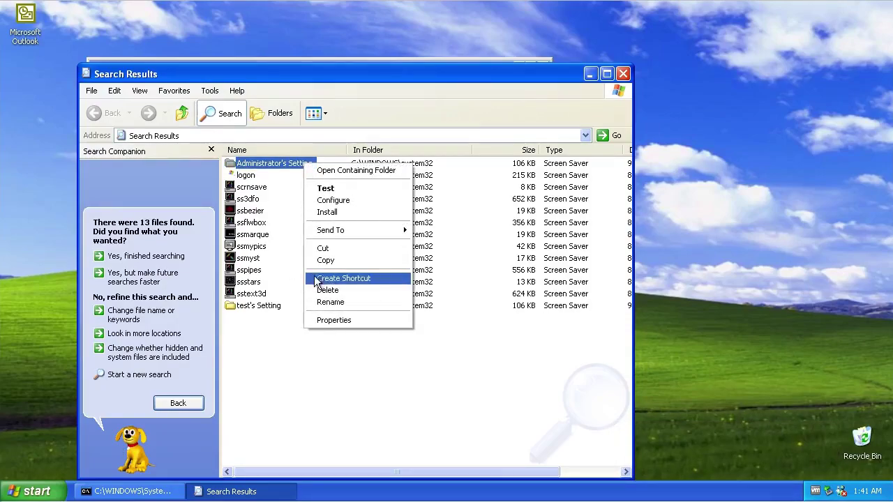
{"action": "left_click", "coordinate": [327, 290]}
{"action": "left_click", "coordinate": [489, 261]}
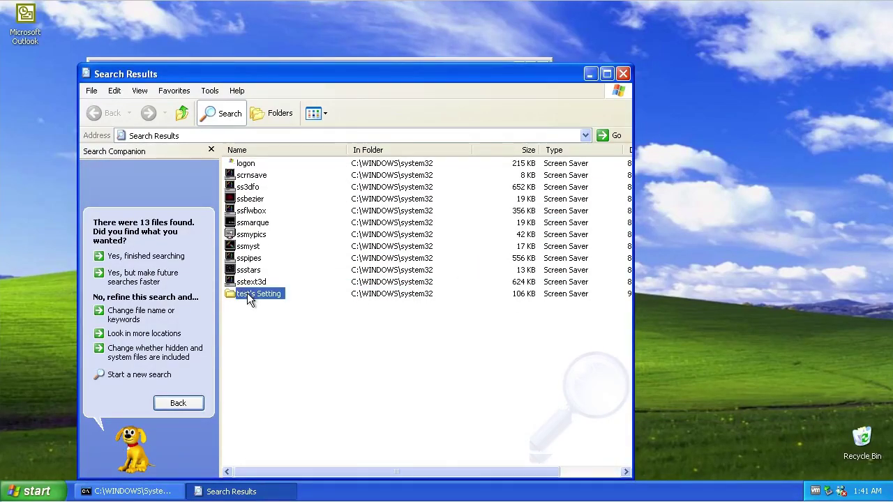
{"action": "right_click", "coordinate": [250, 299]}
{"action": "left_click", "coordinate": [266, 420]}
{"action": "left_click", "coordinate": [496, 272]}
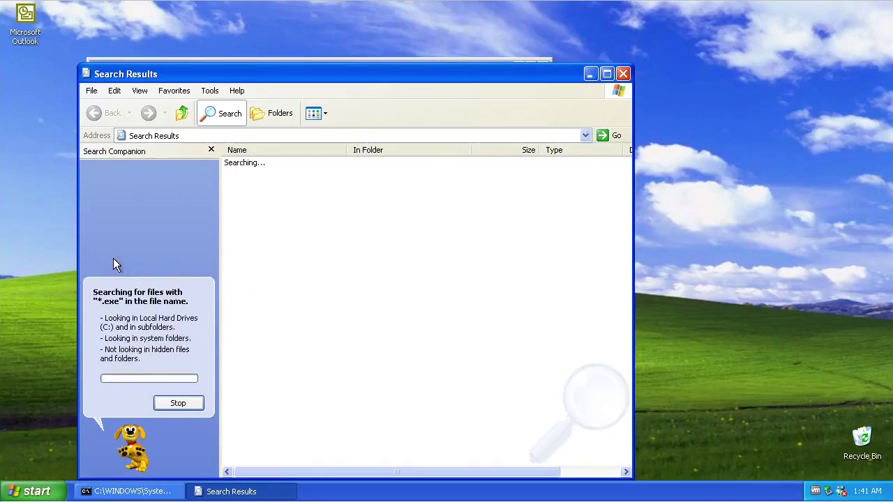
Delete the brontok application from the *.exe search results and check the rest of the list for further copies.
{"action": "right_click", "coordinate": [250, 165]}
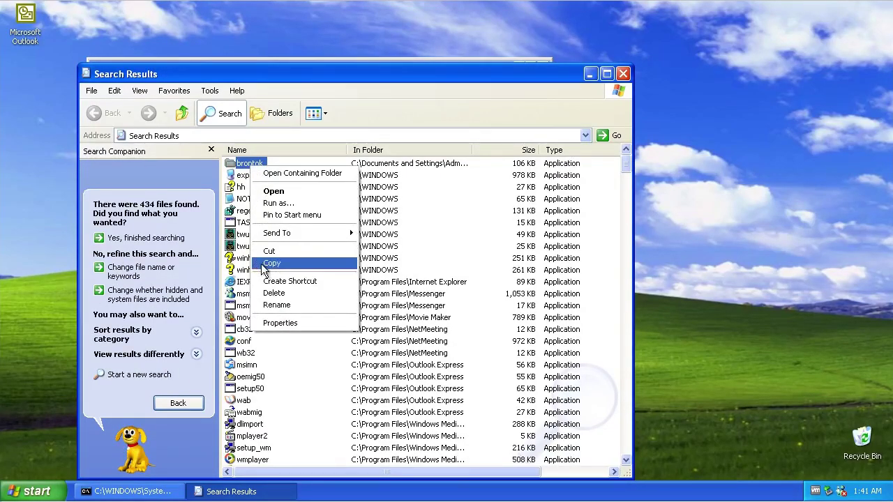
{"action": "left_click", "coordinate": [269, 294]}
{"action": "left_click", "coordinate": [482, 265]}
{"action": "scroll", "coordinate": [476, 265], "scroll_direction": "down", "scroll_amount": 2}
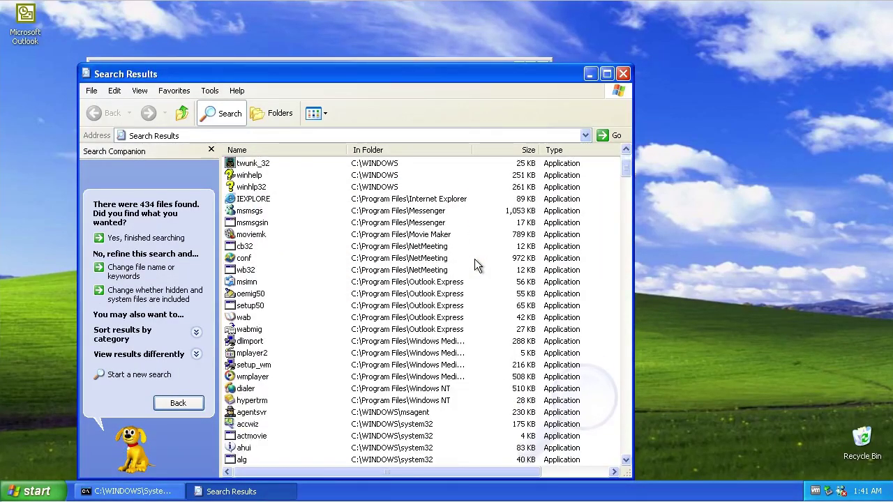
{"action": "scroll", "coordinate": [454, 310], "scroll_direction": "down", "scroll_amount": 1}
{"action": "scroll", "coordinate": [459, 291], "scroll_direction": "up", "scroll_amount": 3}
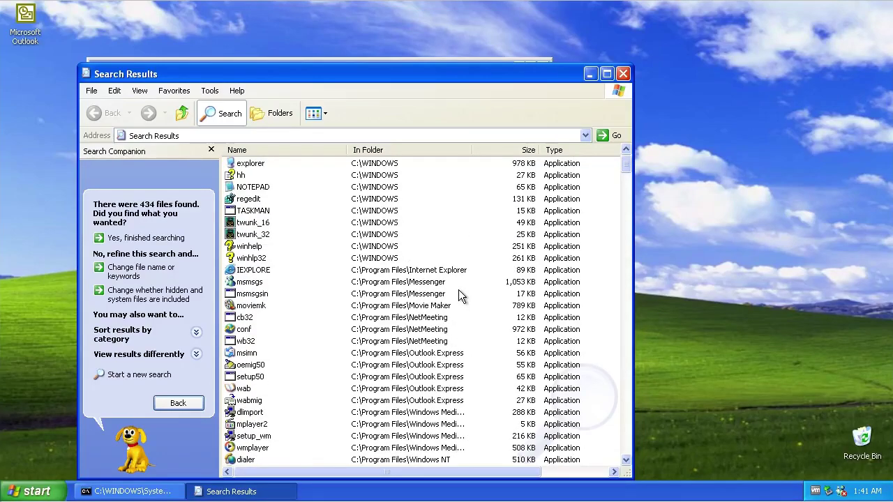
{"action": "scroll", "coordinate": [458, 293], "scroll_direction": "down", "scroll_amount": 18}
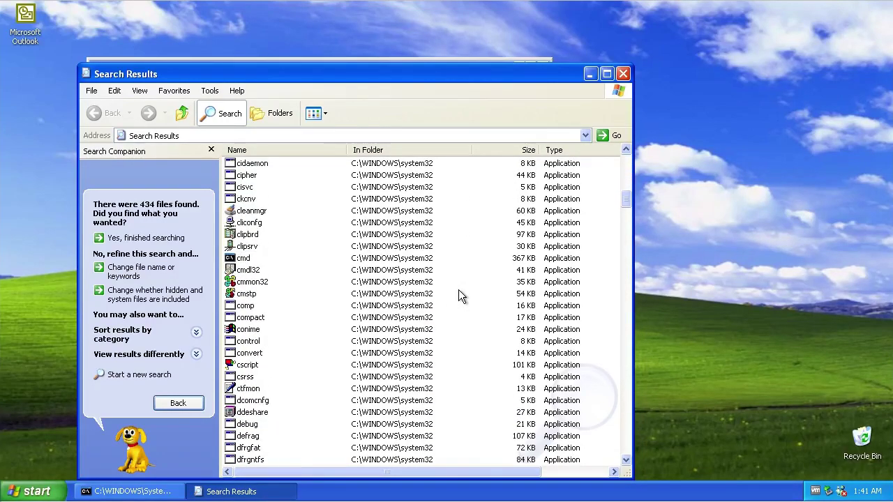
{"action": "scroll", "coordinate": [451, 306], "scroll_direction": "down", "scroll_amount": 15}
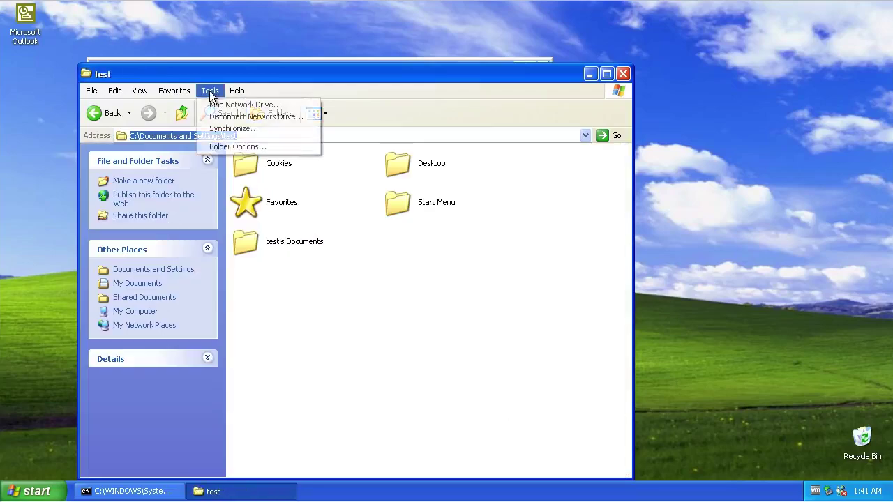
Set Folder Options to show hidden files, known file extensions and protected operating system files.
{"action": "left_click", "coordinate": [238, 147]}
{"action": "left_click", "coordinate": [142, 107]}
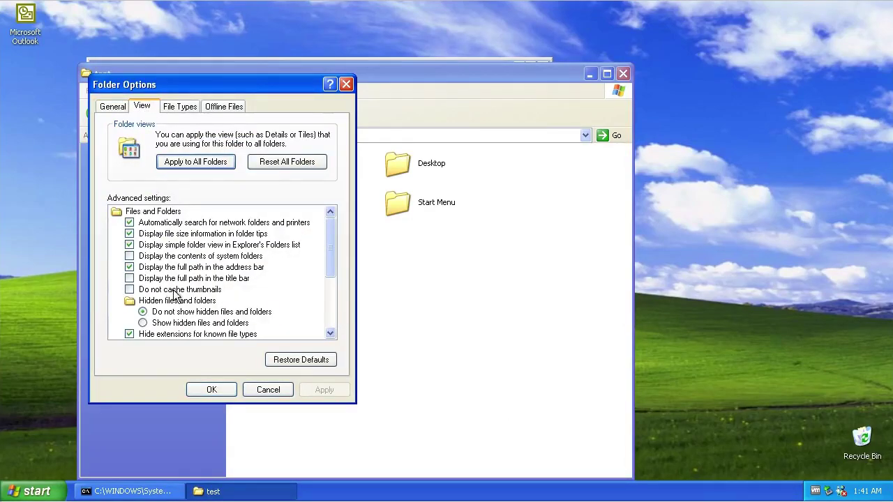
{"action": "left_click", "coordinate": [175, 323]}
{"action": "scroll", "coordinate": [203, 321], "scroll_direction": "down", "scroll_amount": 2}
{"action": "left_click", "coordinate": [199, 269]}
{"action": "left_click", "coordinate": [199, 277]}
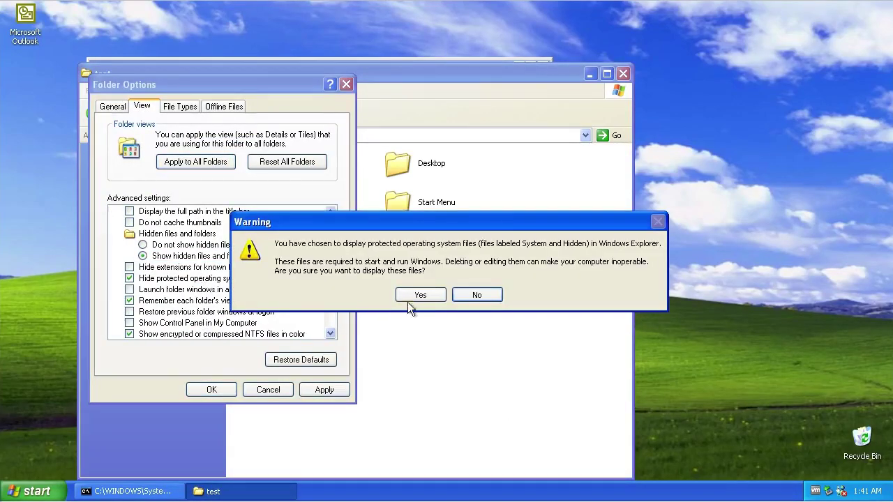
{"action": "left_click", "coordinate": [419, 295]}
{"action": "left_click", "coordinate": [209, 389]}
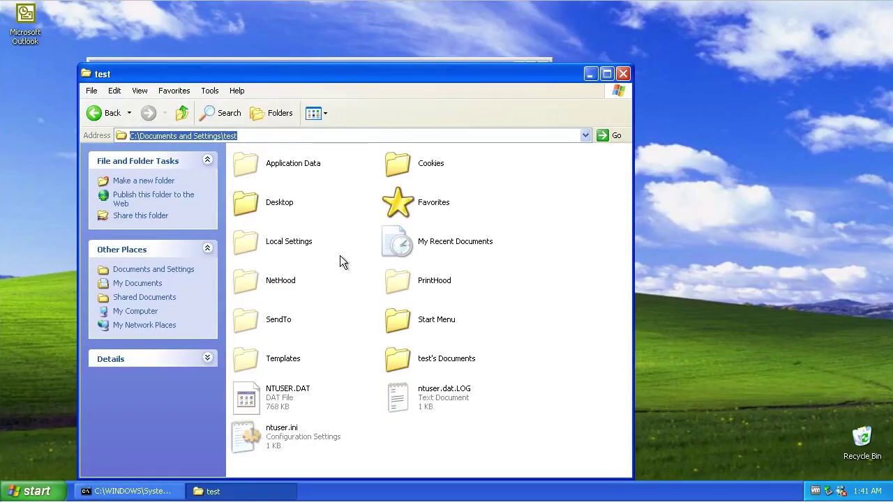
In test\Local Settings\Application Data, delete Bron.tok-8-12, csrss.exe, inetinfo.exe, lsass.exe, services.exe, smss.exe and winlogon.exe.
{"action": "double_click", "coordinate": [272, 254]}
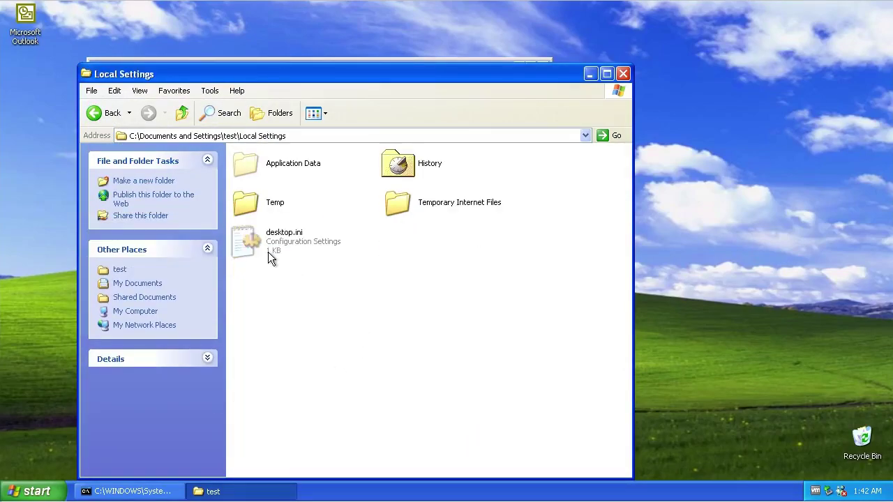
{"action": "double_click", "coordinate": [293, 165]}
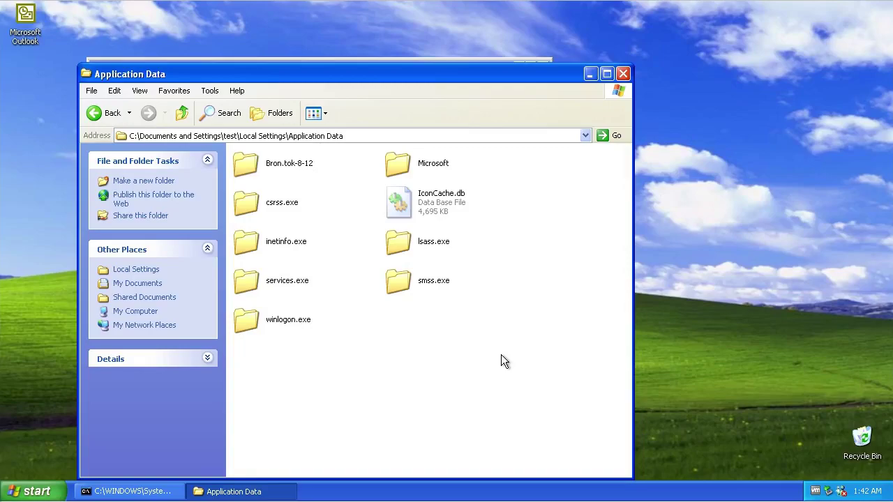
{"action": "left_click_drag", "start_coordinate": [439, 351], "coordinate": [293, 164]}
{"action": "right_click", "coordinate": [294, 165]}
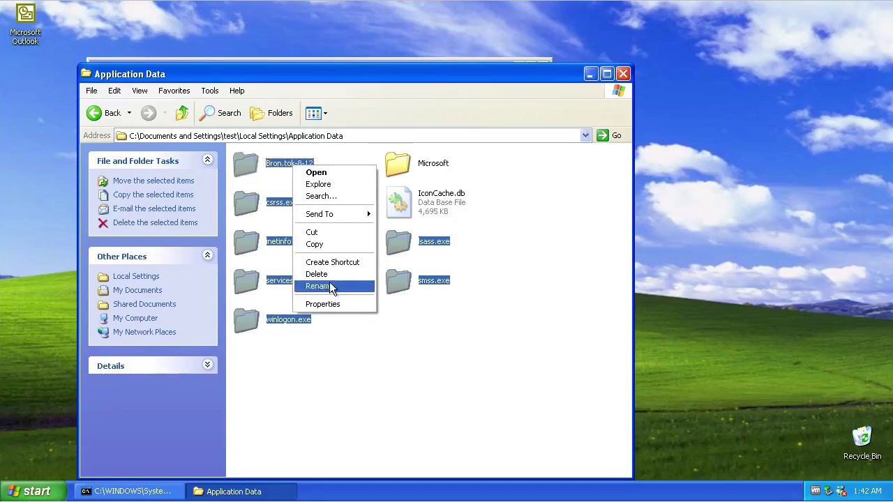
{"action": "left_click", "coordinate": [317, 274]}
{"action": "left_click", "coordinate": [477, 277]}
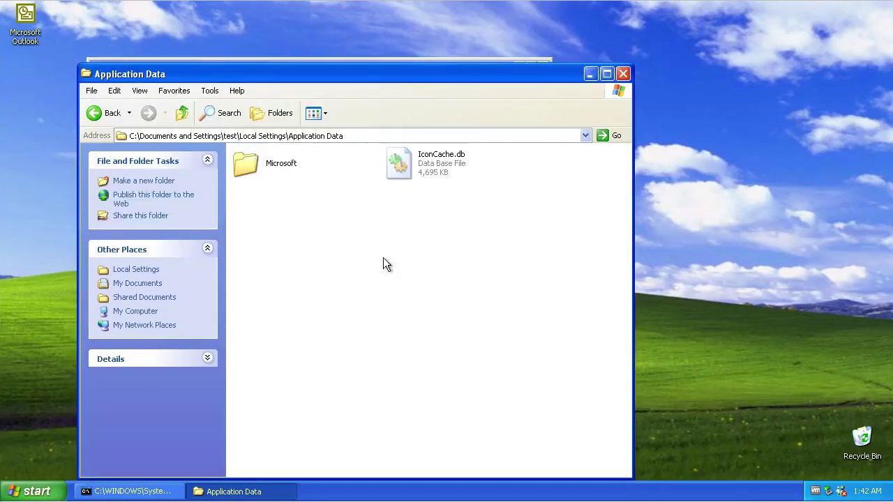
Open Administrator\Local Settings\Application Data and select the group of leftover worm files.
{"action": "left_click", "coordinate": [181, 116]}
{"action": "left_click", "coordinate": [181, 115]}
{"action": "left_click", "coordinate": [181, 116]}
{"action": "double_click", "coordinate": [254, 165]}
{"action": "double_click", "coordinate": [413, 241]}
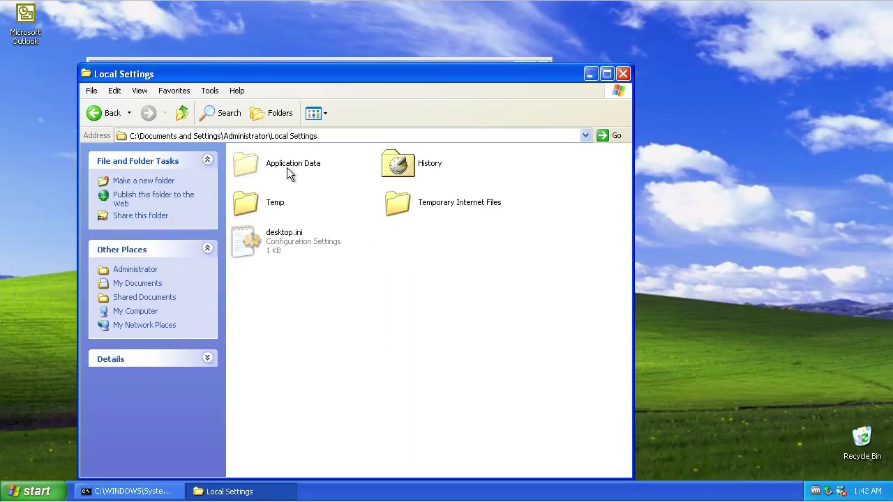
{"action": "double_click", "coordinate": [286, 164]}
{"action": "left_click_drag", "start_coordinate": [497, 387], "coordinate": [293, 165]}
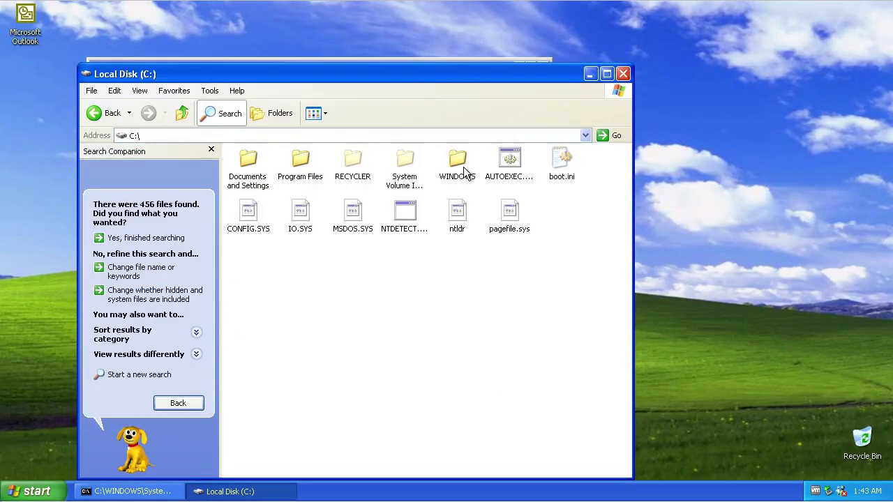
Show the contents of C:\WINDOWS and delete the eksplorasi file.
{"action": "double_click", "coordinate": [464, 170]}
{"action": "left_click", "coordinate": [347, 251]}
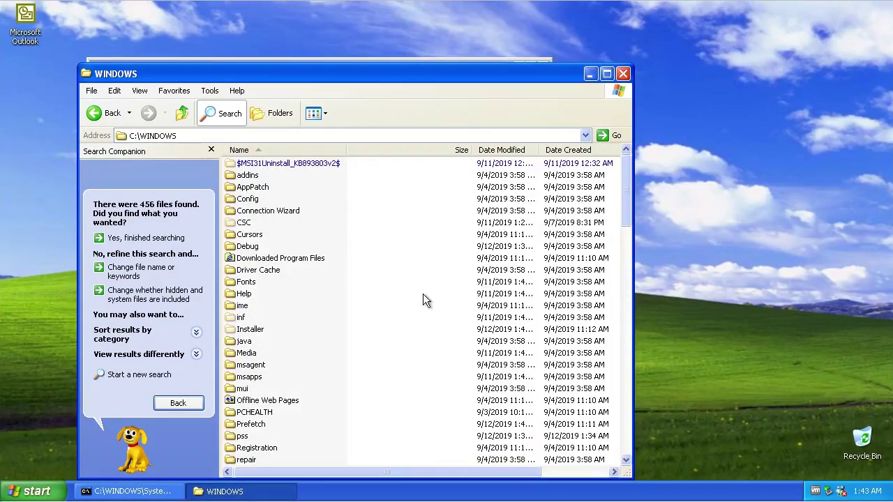
{"action": "left_click_drag", "start_coordinate": [626, 202], "coordinate": [620, 299]}
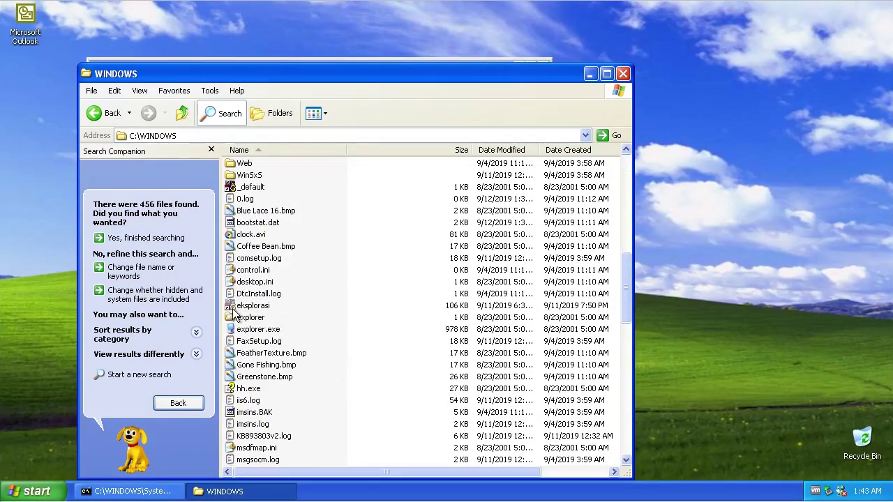
{"action": "right_click", "coordinate": [255, 308]}
{"action": "left_click", "coordinate": [278, 393]}
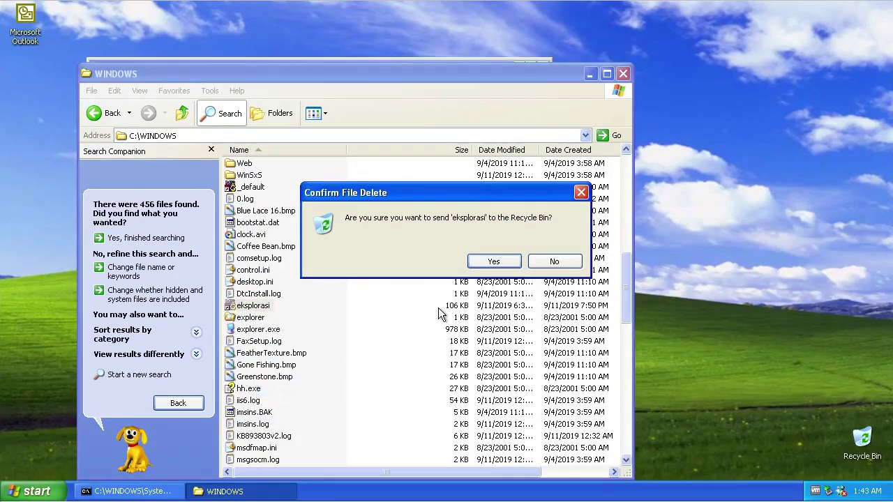
{"action": "left_click", "coordinate": [493, 263]}
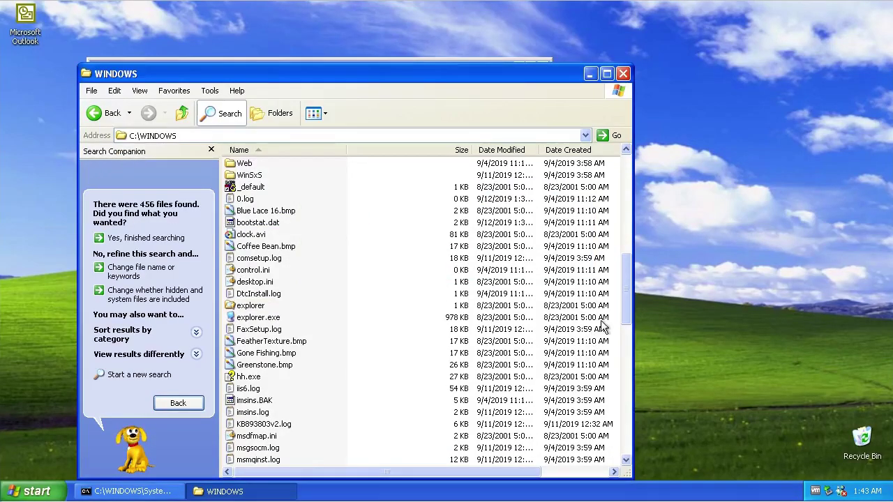
Empty the Recycle Bin to remove eksplorasi permanently and check the rest of the WINDOWS folder for further copies.
{"action": "left_click_drag", "start_coordinate": [626, 297], "coordinate": [608, 462]}
{"action": "right_click", "coordinate": [857, 448]}
{"action": "left_click", "coordinate": [827, 409]}
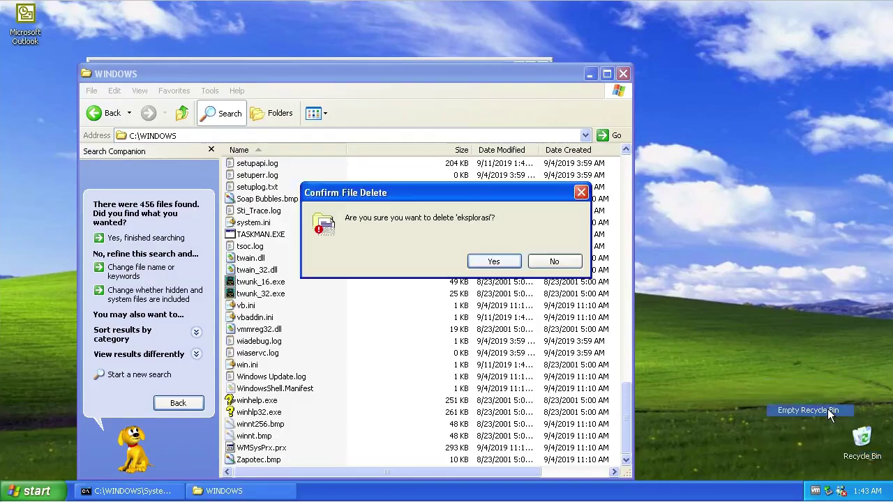
{"action": "left_click", "coordinate": [509, 262]}
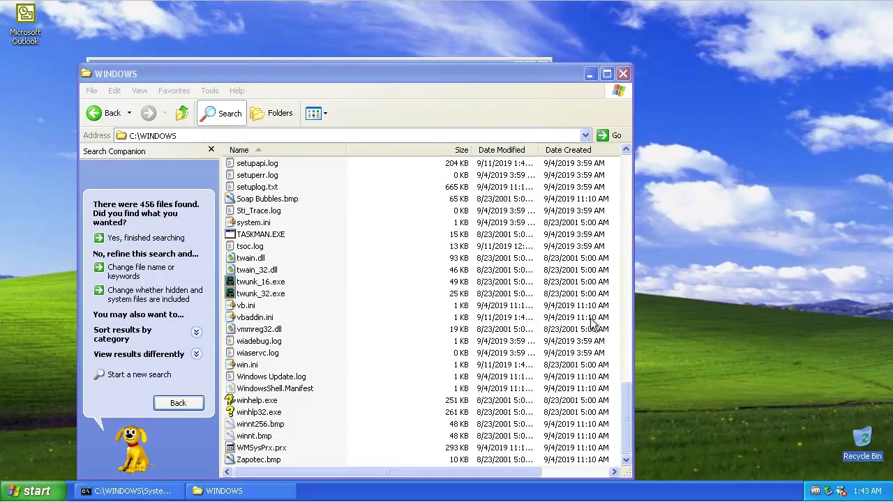
{"action": "left_click_drag", "start_coordinate": [626, 437], "coordinate": [626, 223]}
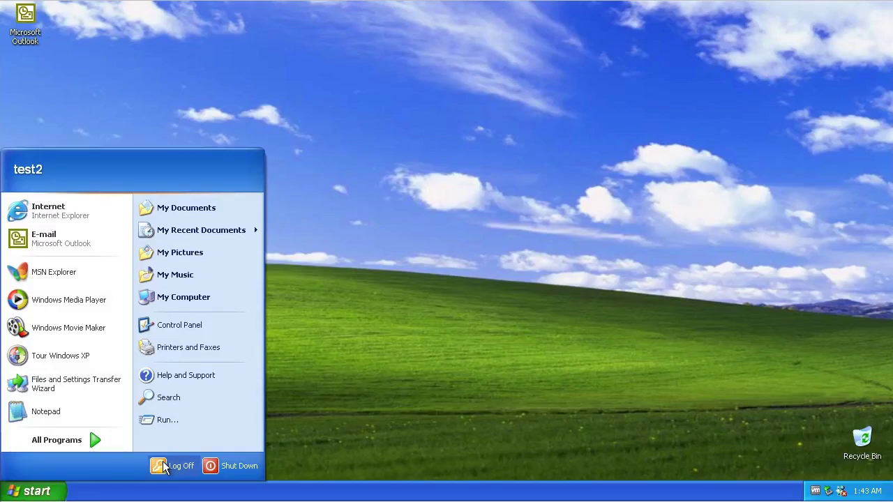
Log off the test2 account.
{"action": "left_click", "coordinate": [165, 467]}
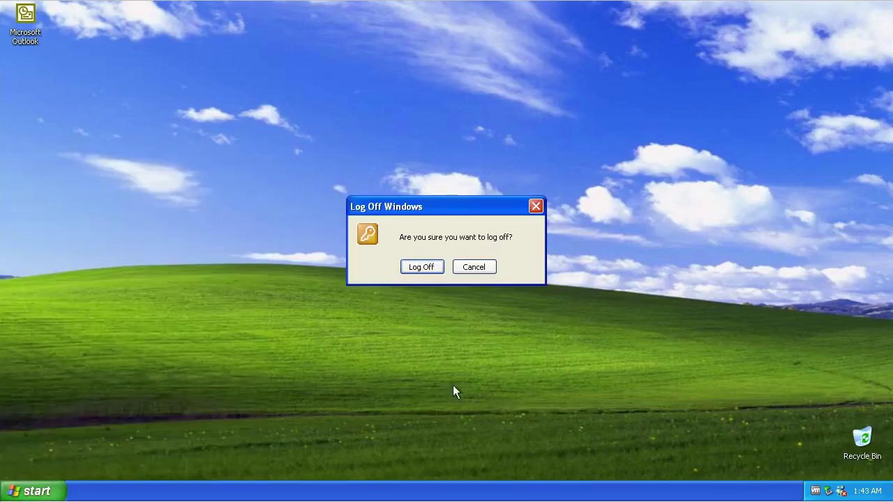
{"action": "left_click", "coordinate": [421, 267]}
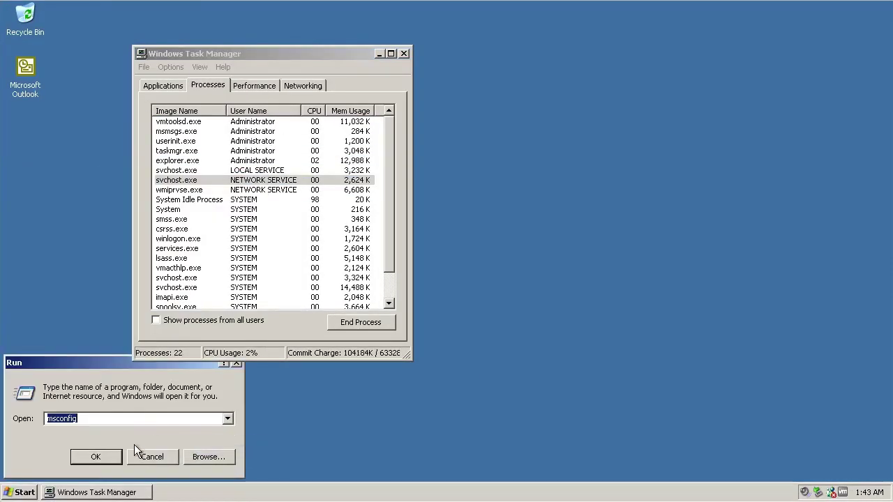
In the Administrator session, open a command prompt, close Task Manager and try to start the Registry Editor.
{"action": "type", "text": "msconfig"}
{"action": "key", "text": "Return"}
{"action": "left_click", "coordinate": [19, 493]}
{"action": "left_click", "coordinate": [182, 451]}
{"action": "type", "text": "cmd"}
{"action": "key", "text": "Return"}
{"action": "key", "text": "super+r"}
{"action": "left_click_drag", "start_coordinate": [331, 53], "coordinate": [819, 47]}
{"action": "left_click", "coordinate": [889, 47]}
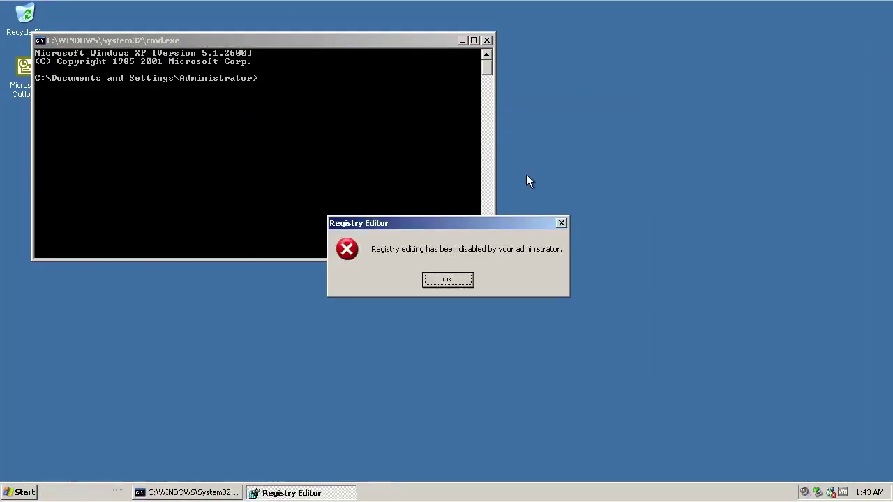
{"action": "left_click_drag", "start_coordinate": [498, 224], "coordinate": [522, 211]}
{"action": "left_click", "coordinate": [471, 268]}
In the command prompt, use reg add to force the NoFolderOptions DWORD under HKCU\Software\Microsoft\Windows\CurrentVersion\Policies\Explorer to 0.
{"action": "left_click", "coordinate": [21, 492]}
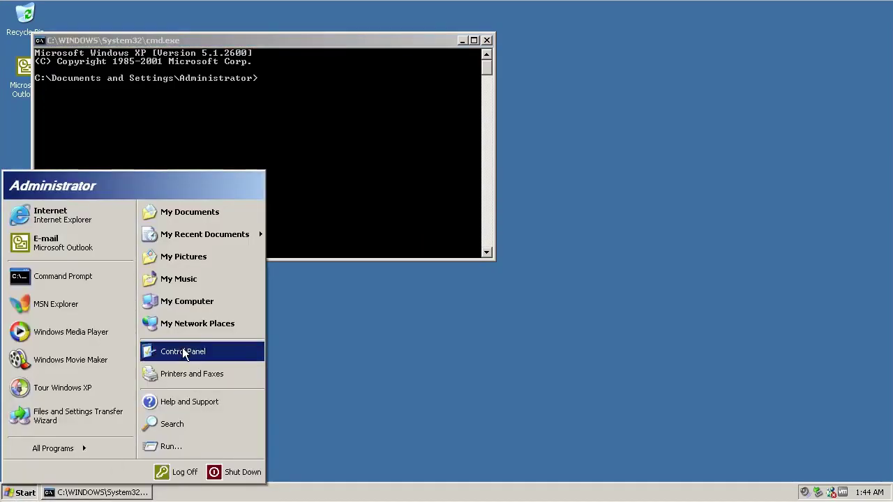
{"action": "left_click", "coordinate": [170, 300]}
{"action": "left_click", "coordinate": [193, 88]}
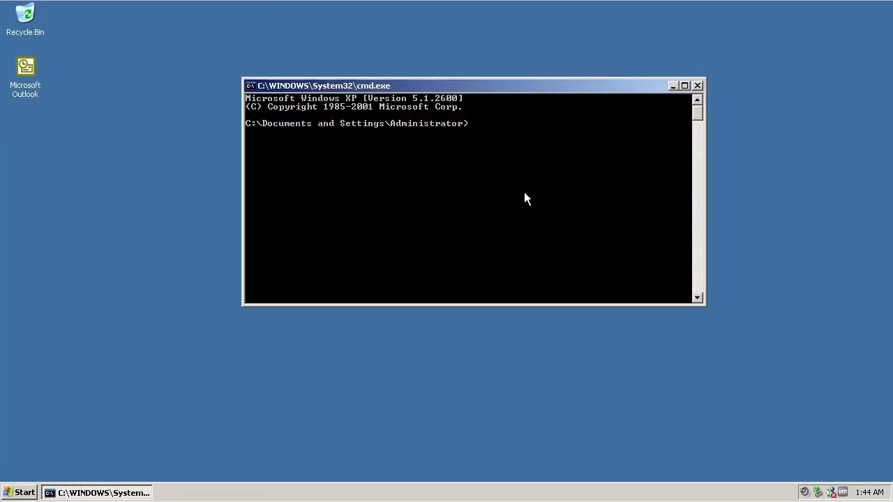
{"action": "type", "text": "reg add HKCU\\Sof"}
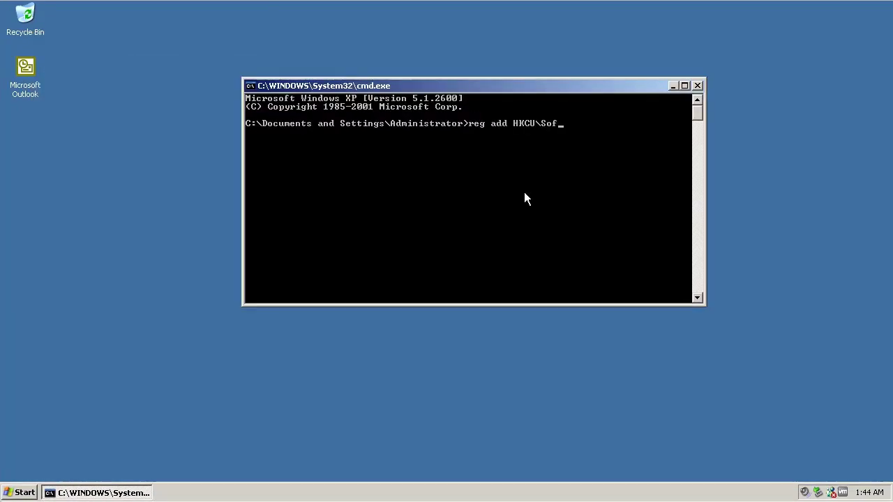
{"action": "type", "text": "tware\\Microsoft\\Windows\\CurrentVersion\\Policies\\Explorer /v NoFolderOptions /t REG_DWORD /d 0 /f"}
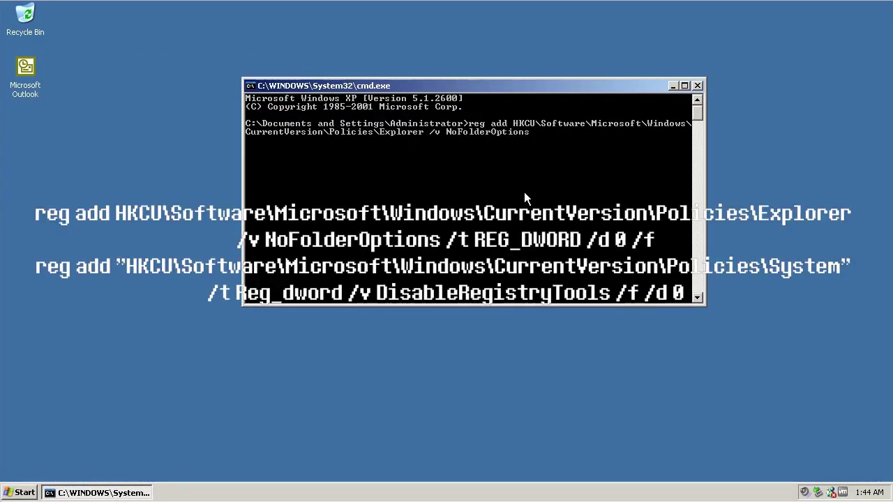
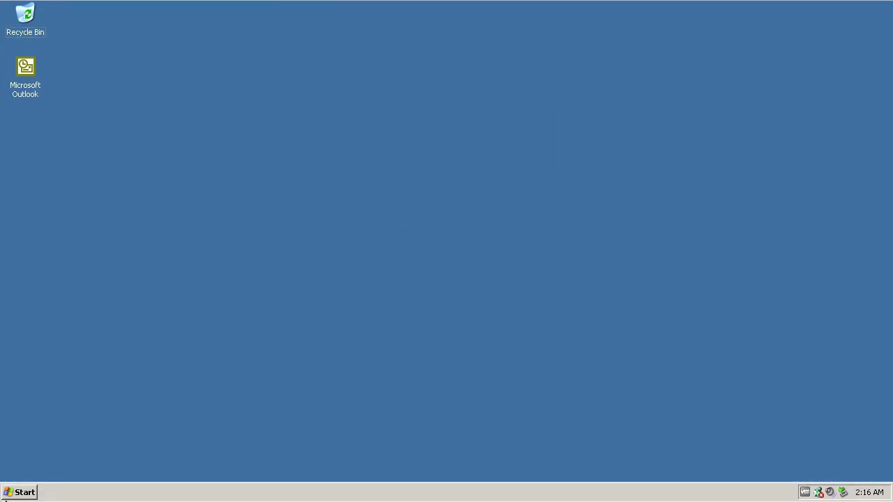
Start the Registry Editor and expand HKEY_CURRENT_USER\Software\Microsoft\Windows\CurrentVersion.
{"action": "left_click", "coordinate": [17, 493]}
{"action": "left_click", "coordinate": [175, 454]}
{"action": "left_click", "coordinate": [93, 454]}
{"action": "left_click", "coordinate": [90, 193]}
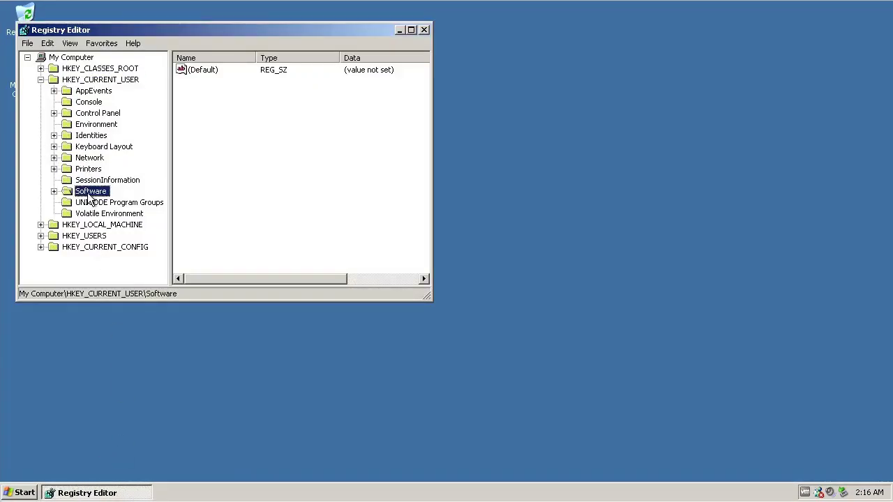
{"action": "double_click", "coordinate": [90, 193]}
{"action": "double_click", "coordinate": [105, 213]}
{"action": "scroll", "coordinate": [105, 210], "scroll_direction": "down", "scroll_amount": 10}
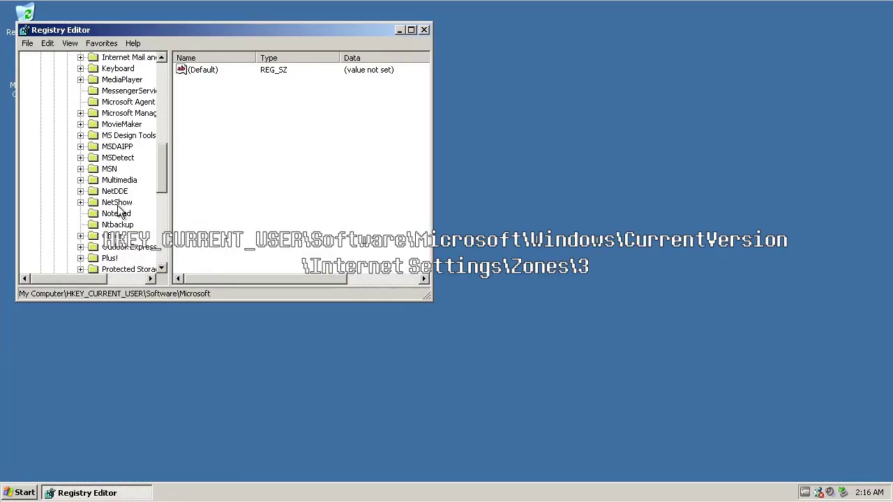
{"action": "scroll", "coordinate": [119, 208], "scroll_direction": "down", "scroll_amount": 7}
{"action": "double_click", "coordinate": [130, 170]}
{"action": "double_click", "coordinate": [123, 180]}
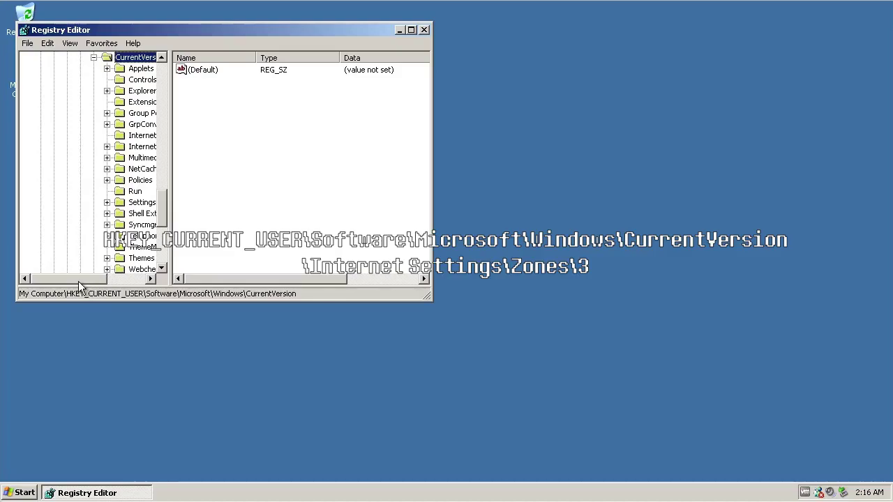
Delete the 1803 value from the Internet Settings\Zones\3 key and close the Registry Editor.
{"action": "left_click_drag", "start_coordinate": [78, 279], "coordinate": [56, 279]}
{"action": "double_click", "coordinate": [122, 148]}
{"action": "double_click", "coordinate": [100, 226]}
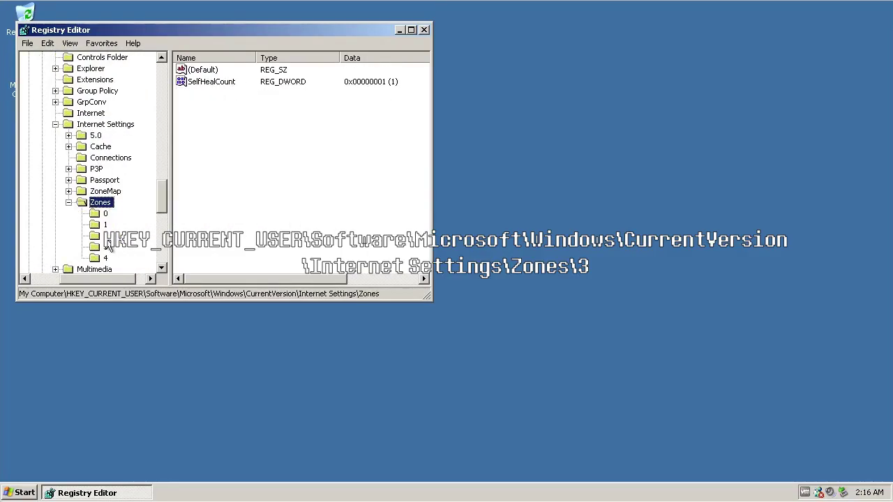
{"action": "left_click", "coordinate": [106, 236]}
{"action": "scroll", "coordinate": [305, 200], "scroll_direction": "down", "scroll_amount": 7}
{"action": "right_click", "coordinate": [192, 176]}
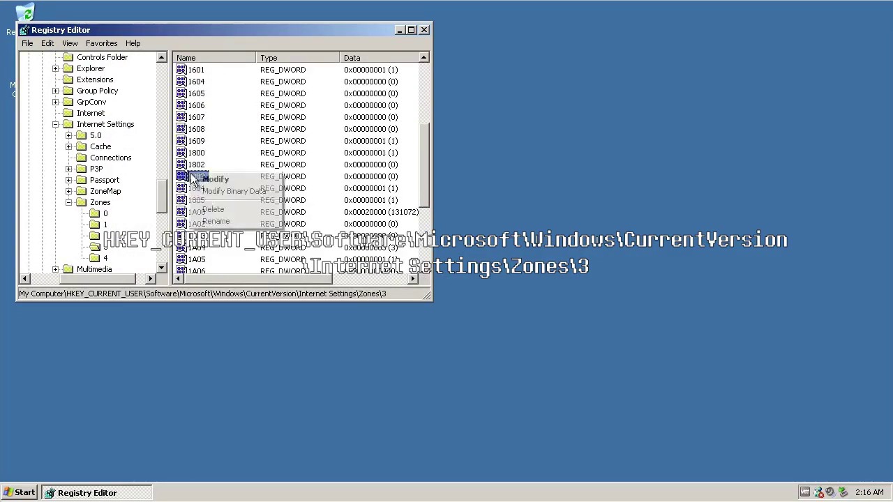
{"action": "left_click", "coordinate": [223, 210]}
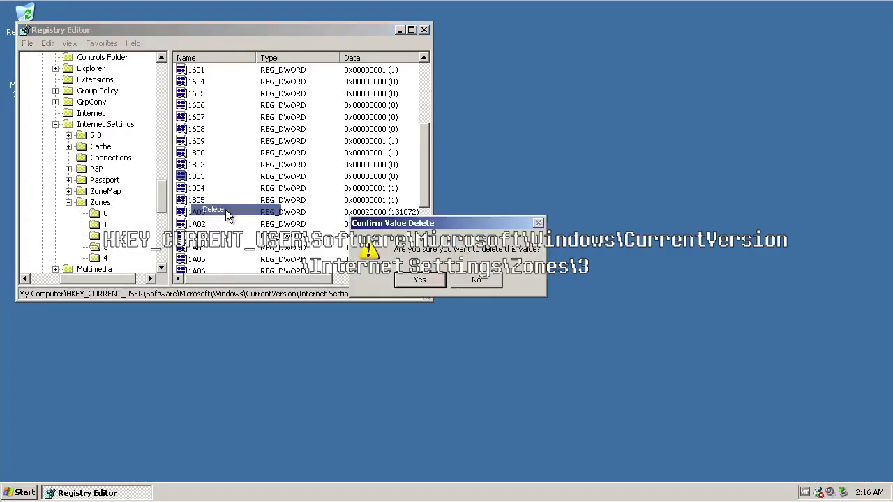
{"action": "left_click", "coordinate": [420, 280]}
{"action": "left_click", "coordinate": [423, 30]}
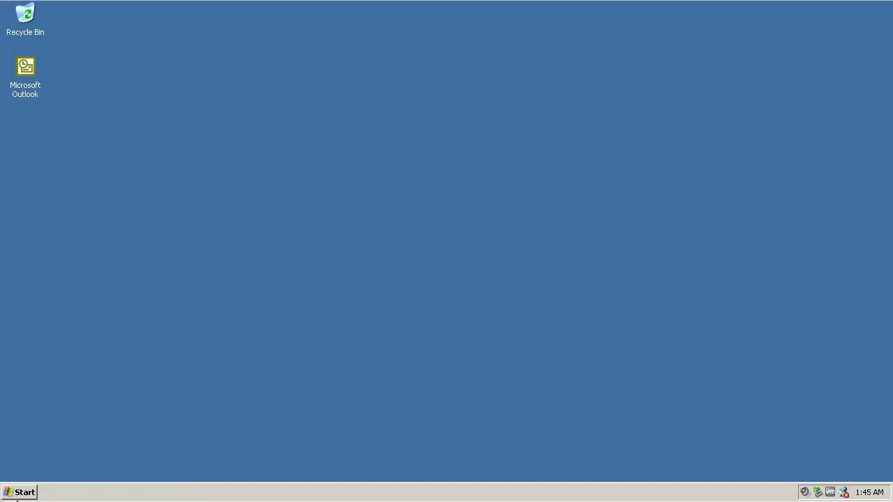
Open Notepad and enlarge its font.
{"action": "left_click", "coordinate": [18, 493]}
{"action": "left_click", "coordinate": [148, 448]}
{"action": "key", "text": "Return"}
{"action": "left_click", "coordinate": [163, 113]}
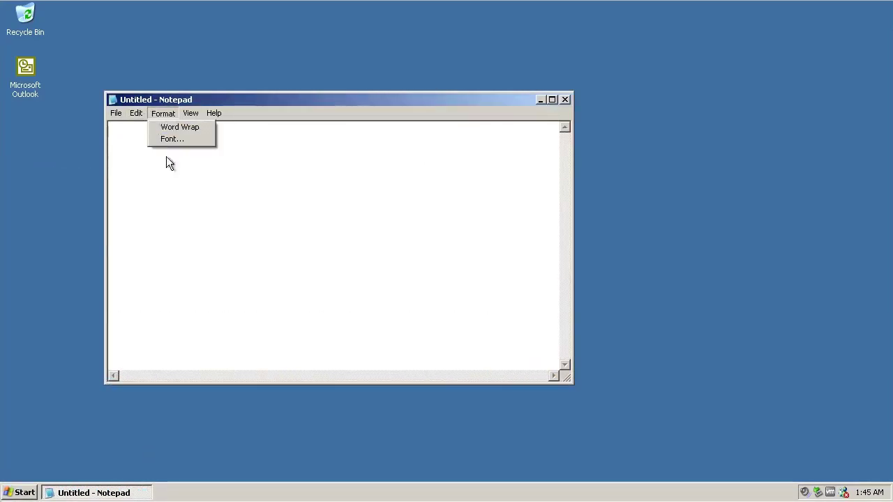
{"action": "left_click", "coordinate": [172, 139]}
{"action": "left_click_drag", "start_coordinate": [353, 245], "coordinate": [354, 298]}
{"action": "left_click", "coordinate": [333, 288]}
{"action": "left_click", "coordinate": [384, 219]}
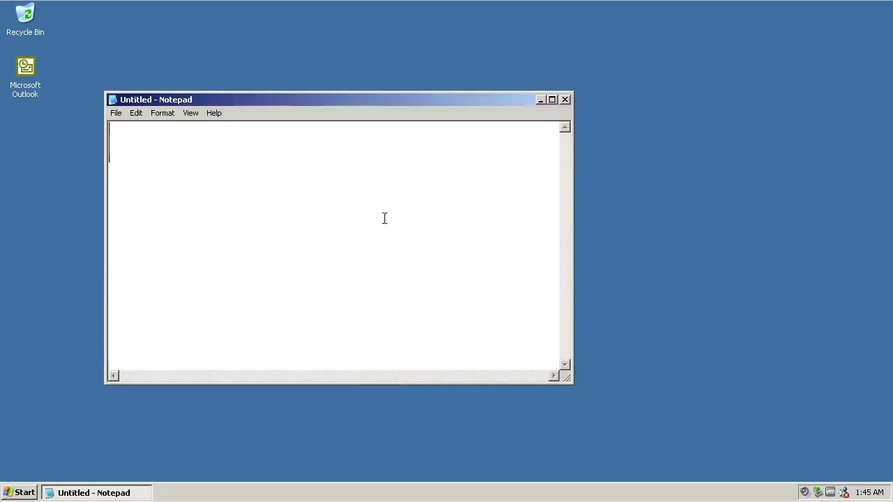
Write "I AM IMMUNE WILDFIRE!!" in the note, shrink its window and move it to the desktop's upper right.
{"action": "type", "text": "I AM IMMUNE WILDFIRE!!"}
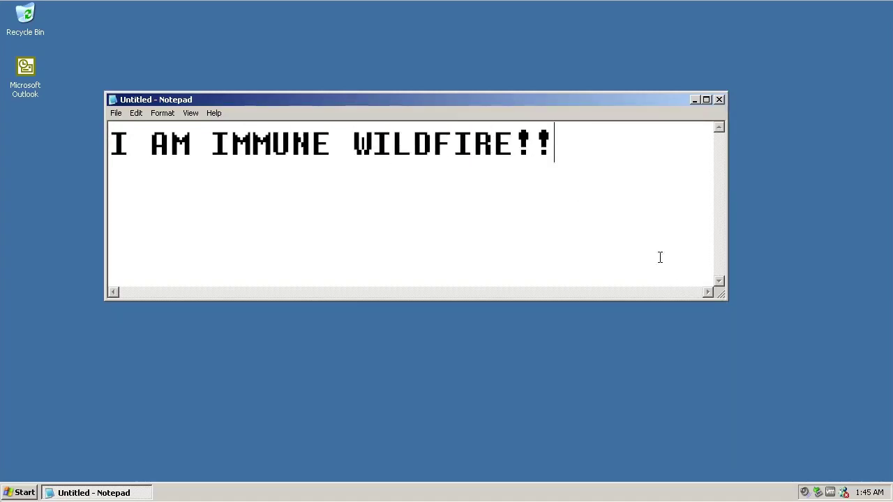
{"action": "left_click_drag", "start_coordinate": [723, 296], "coordinate": [599, 204]}
{"action": "left_click_drag", "start_coordinate": [492, 99], "coordinate": [760, 15]}
Launch cmd and regedit to test that both tools run.
{"action": "key", "text": "super+r"}
{"action": "type", "text": "cmd"}
{"action": "key", "text": "Return"}
{"action": "key", "text": "super+r"}
{"action": "type", "text": "regedit"}
{"action": "key", "text": "Return"}
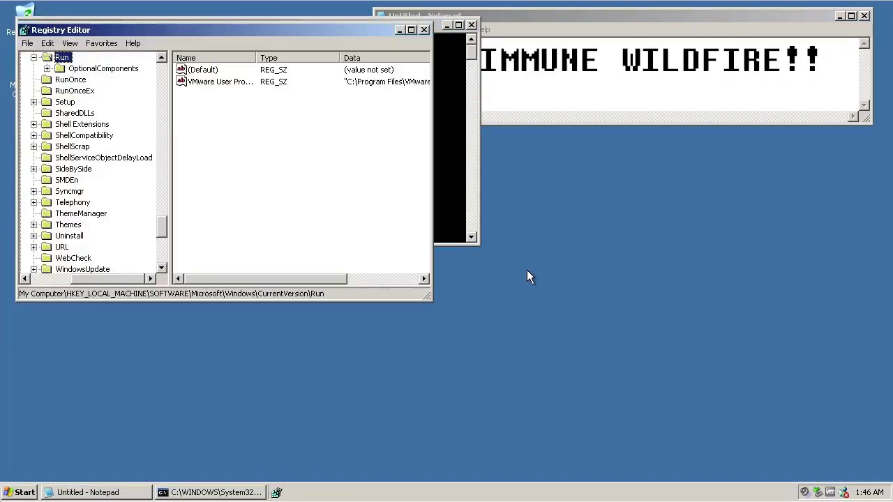
Launch msconfig and gpedit.msc, and bring the Notepad note back to the front.
{"action": "key", "text": "super+r"}
{"action": "type", "text": "msconfig"}
{"action": "key", "text": "Return"}
{"action": "key", "text": "super+r"}
{"action": "type", "text": "gpedit.msc"}
{"action": "key", "text": "Return"}
{"action": "key", "text": "super+r"}
{"action": "left_click", "coordinate": [782, 68]}
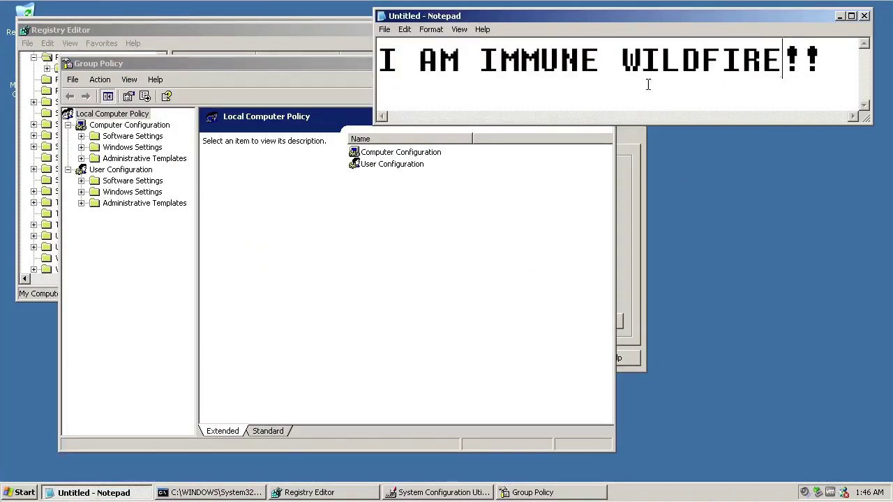
Start Solitaire and send the available aces and the 2 of spades to the foundations.
{"action": "left_click", "coordinate": [20, 492]}
{"action": "mouse_move", "coordinate": [76, 454]}
{"action": "mouse_move", "coordinate": [117, 257]}
{"action": "left_click", "coordinate": [228, 383]}
{"action": "right_click", "coordinate": [336, 160]}
{"action": "left_click", "coordinate": [336, 162]}
{"action": "left_click", "coordinate": [392, 164]}
{"action": "left_click", "coordinate": [225, 162]}
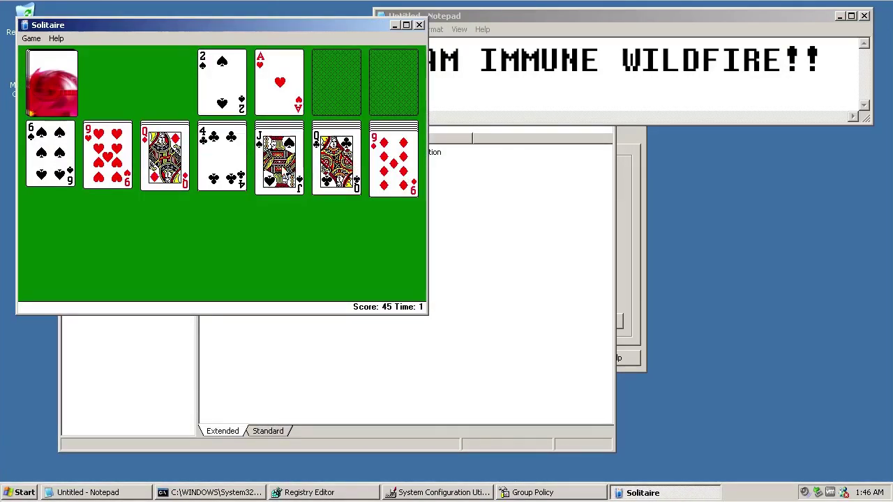
Move the jack of spades onto the queen of diamonds, turn over the exposed card and deal from the stock.
{"action": "left_click_drag", "start_coordinate": [279, 162], "coordinate": [166, 167]}
{"action": "left_click", "coordinate": [278, 161]}
{"action": "left_click", "coordinate": [60, 95]}
{"action": "left_click", "coordinate": [65, 94]}
{"action": "left_click", "coordinate": [64, 93]}
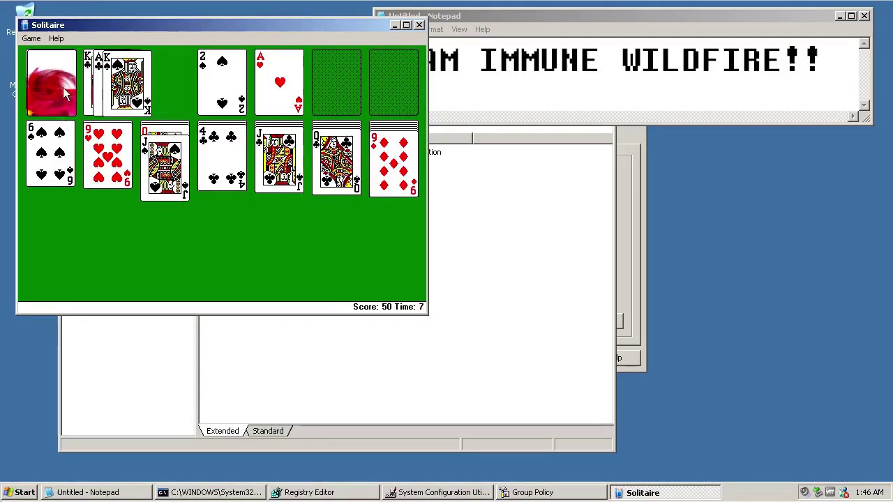
{"action": "left_click", "coordinate": [68, 97]}
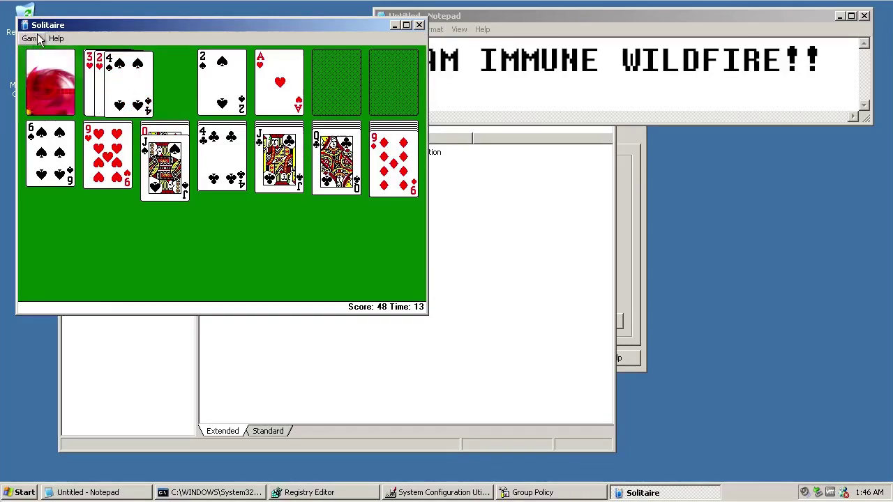
Build a red 5 and the 4 of clubs onto the 6 of spades and turn over the card beneath.
{"action": "left_click_drag", "start_coordinate": [126, 84], "coordinate": [51, 167]}
{"action": "left_click_drag", "start_coordinate": [222, 157], "coordinate": [50, 178]}
{"action": "left_click", "coordinate": [222, 159]}
Deal from the stock and send the ace of diamonds to its foundation.
{"action": "left_click", "coordinate": [44, 76]}
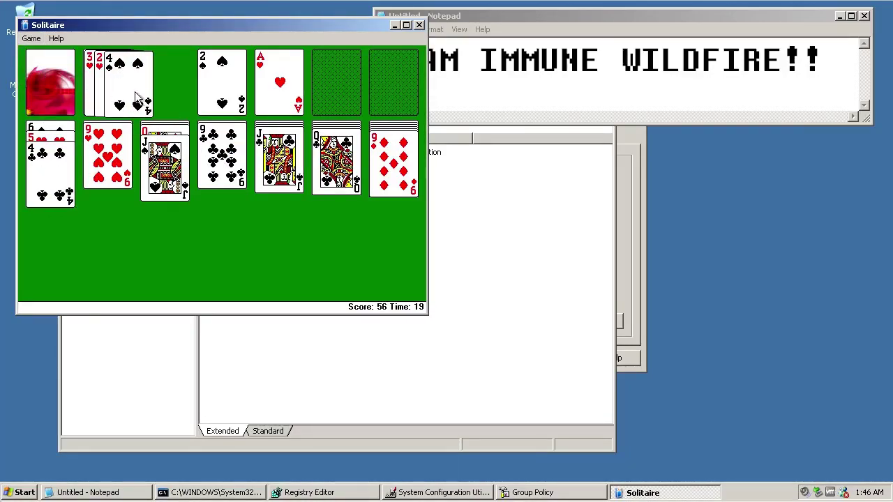
{"action": "left_click", "coordinate": [56, 91]}
{"action": "double_click", "coordinate": [135, 98]}
{"action": "left_click", "coordinate": [44, 95]}
{"action": "left_click", "coordinate": [44, 95]}
{"action": "left_click", "coordinate": [61, 96]}
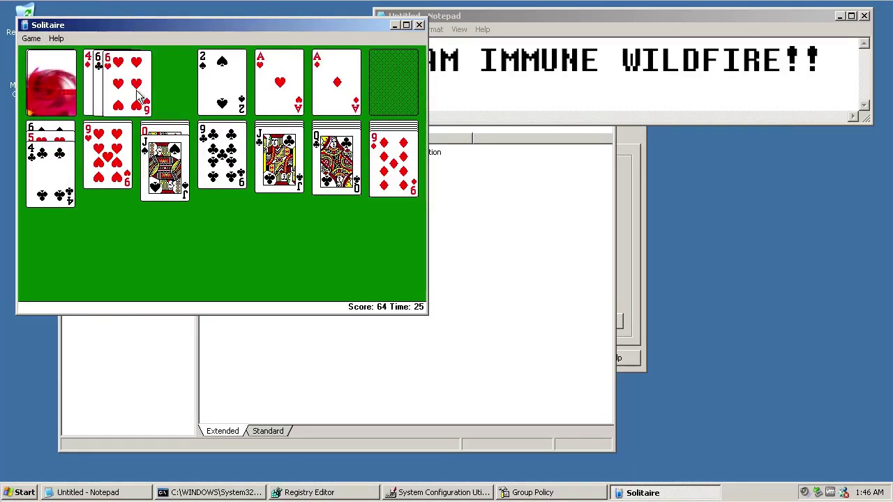
Deal through the remaining Solitaire stock and move the game window lower on the desktop.
{"action": "left_click", "coordinate": [52, 95]}
{"action": "left_click", "coordinate": [56, 101]}
{"action": "left_click_drag", "start_coordinate": [138, 96], "coordinate": [134, 127]}
{"action": "left_click", "coordinate": [66, 94]}
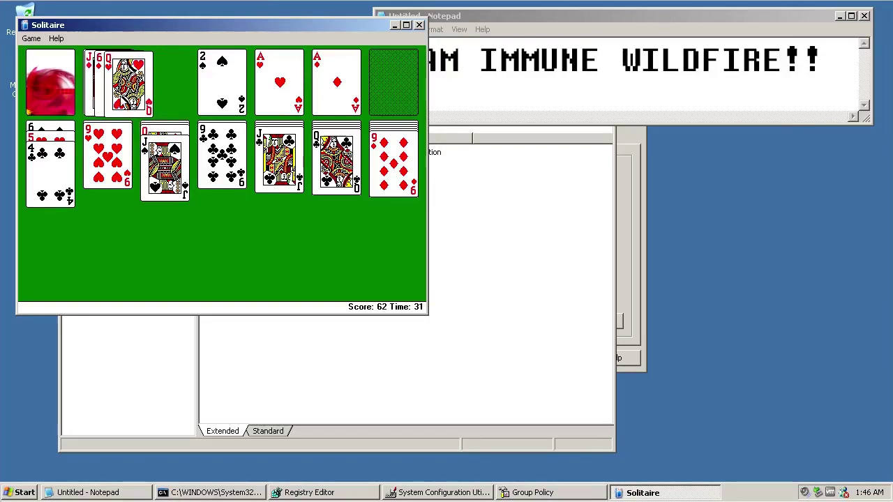
{"action": "left_click", "coordinate": [63, 91]}
{"action": "left_click", "coordinate": [65, 90]}
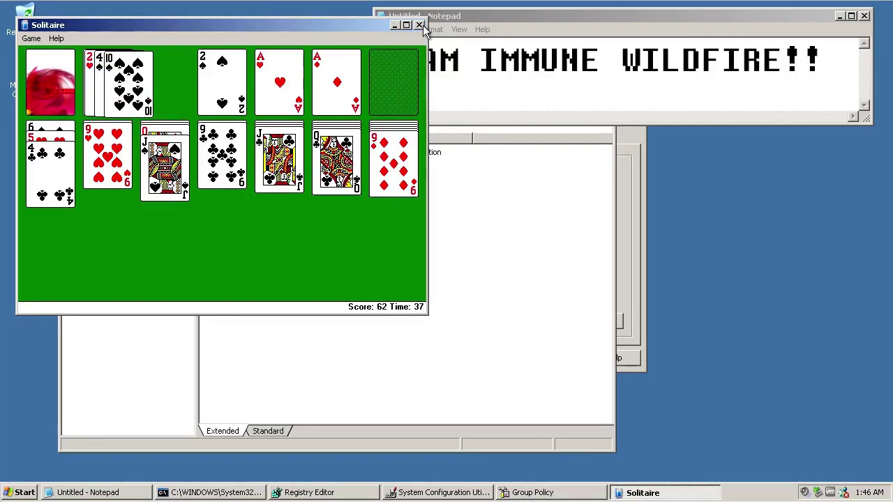
{"action": "left_click", "coordinate": [53, 98]}
{"action": "left_click_drag", "start_coordinate": [346, 23], "coordinate": [395, 130]}
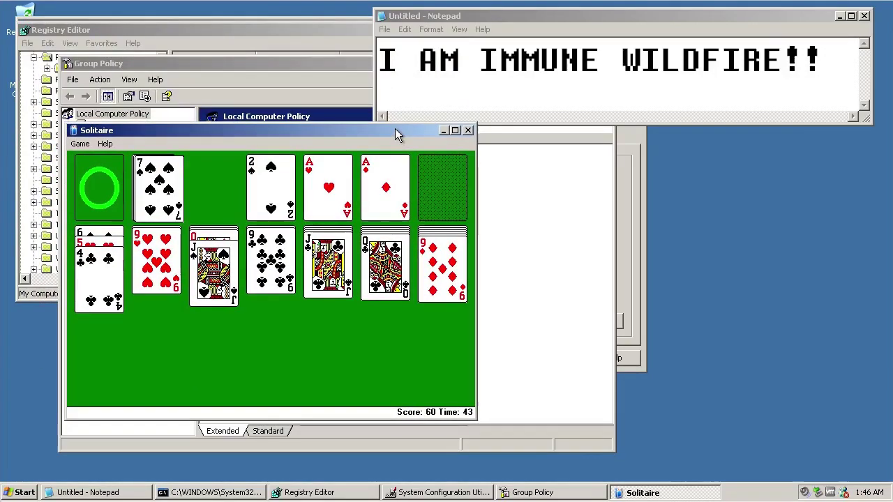